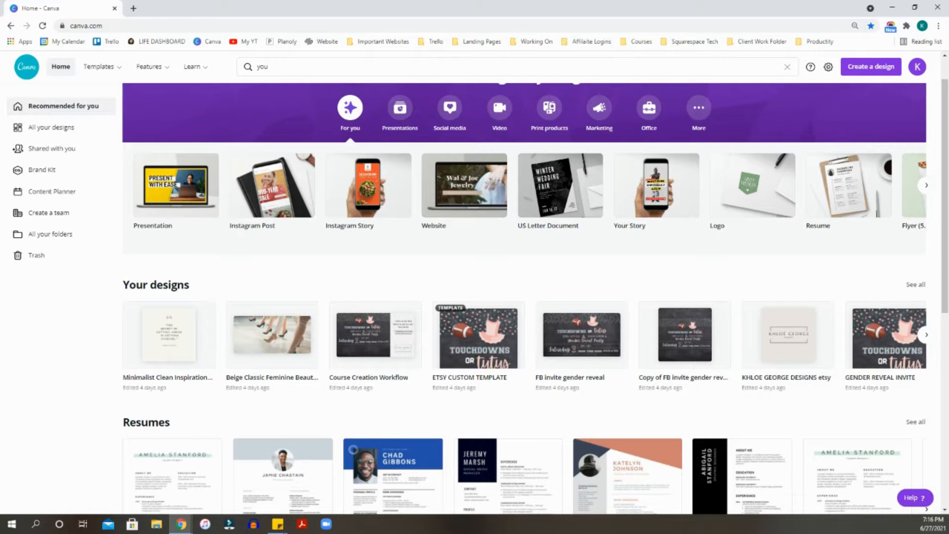
Step: Search Canva for "youtube" and open the YouTube Thumbnail design type
left_click(270, 66)
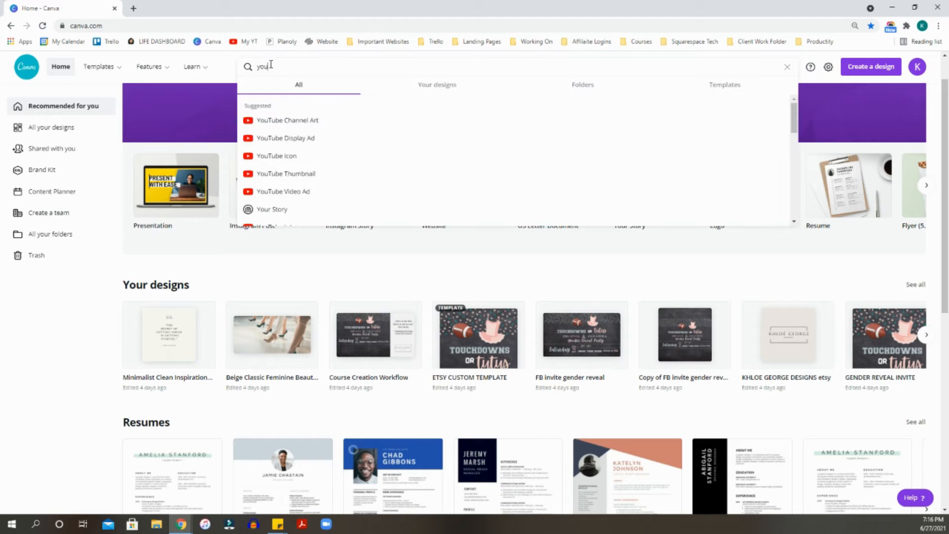
key("BackSpace")
key("BackSpace")
key("BackSpace")
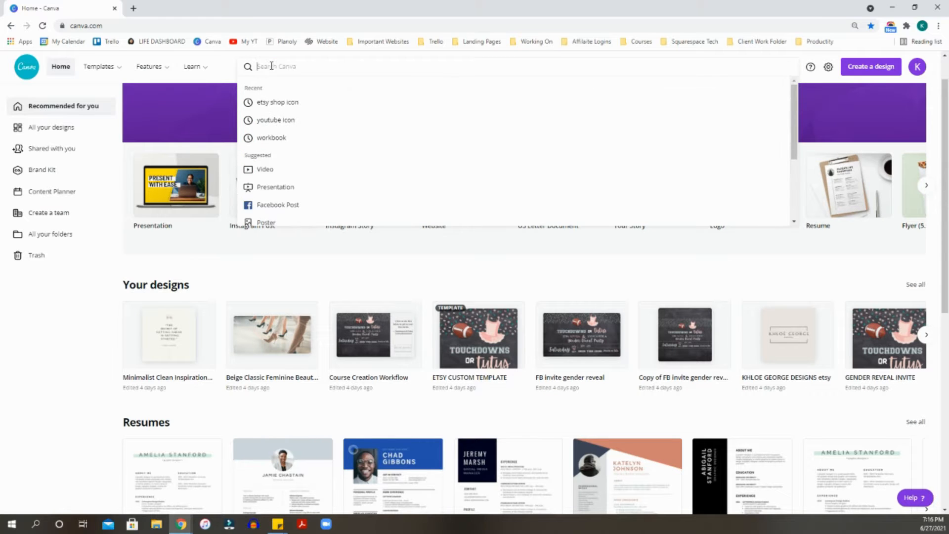
type("you")
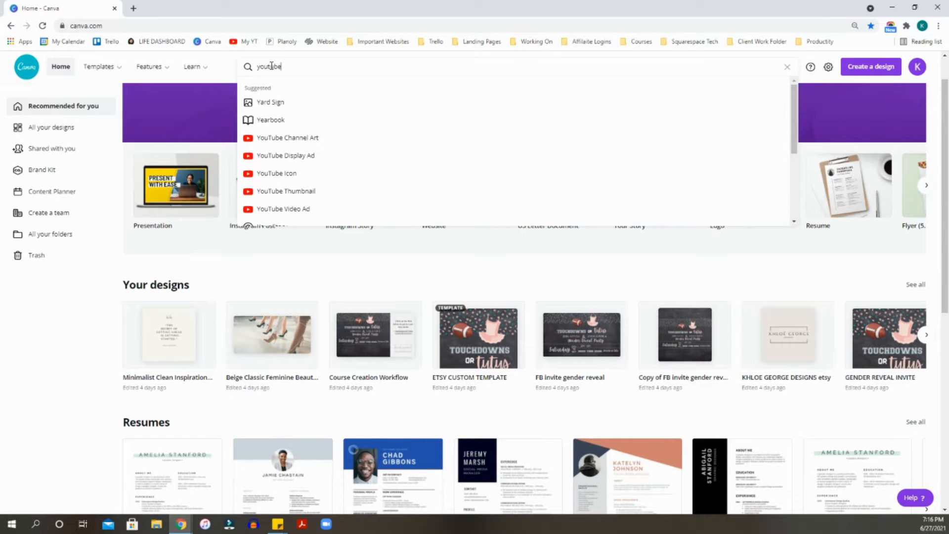
type("tube")
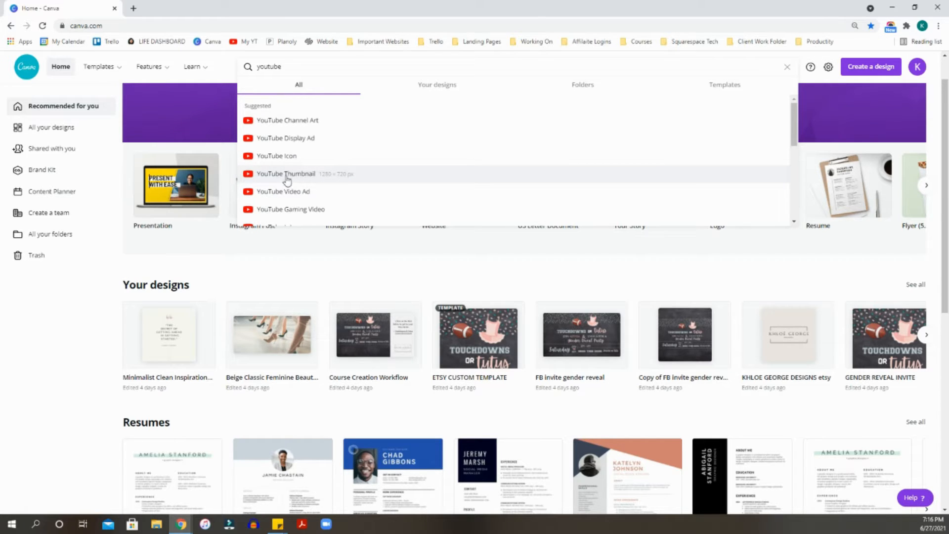
left_click(303, 179)
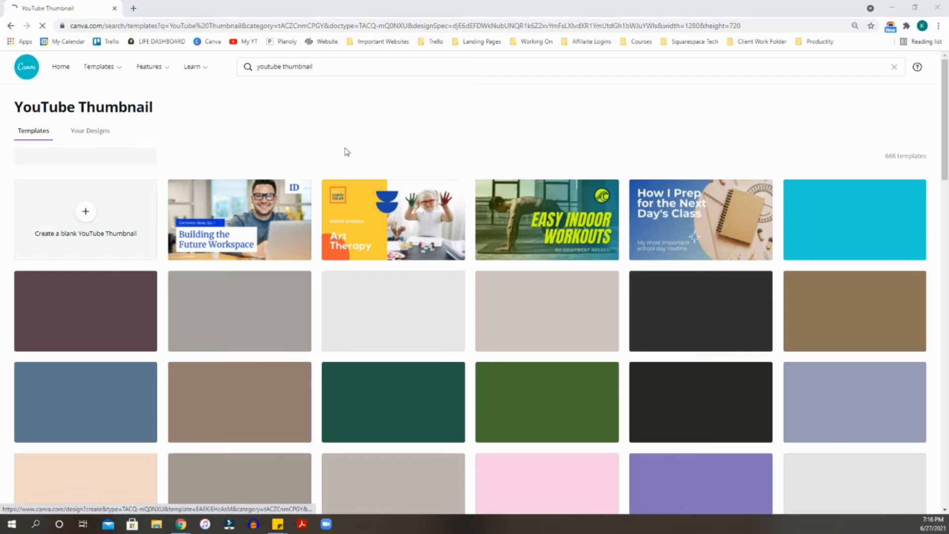
Step: Browse the gallery of YouTube Thumbnail templates to examine their layouts and styles
scroll(806, 272, "down", 2)
scroll(806, 272, "down", 2)
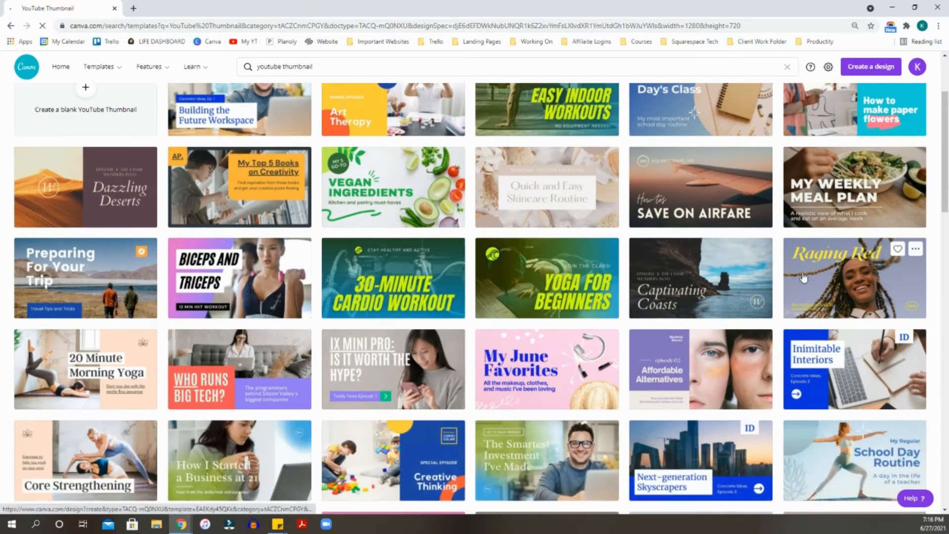
scroll(568, 307, "up", 4)
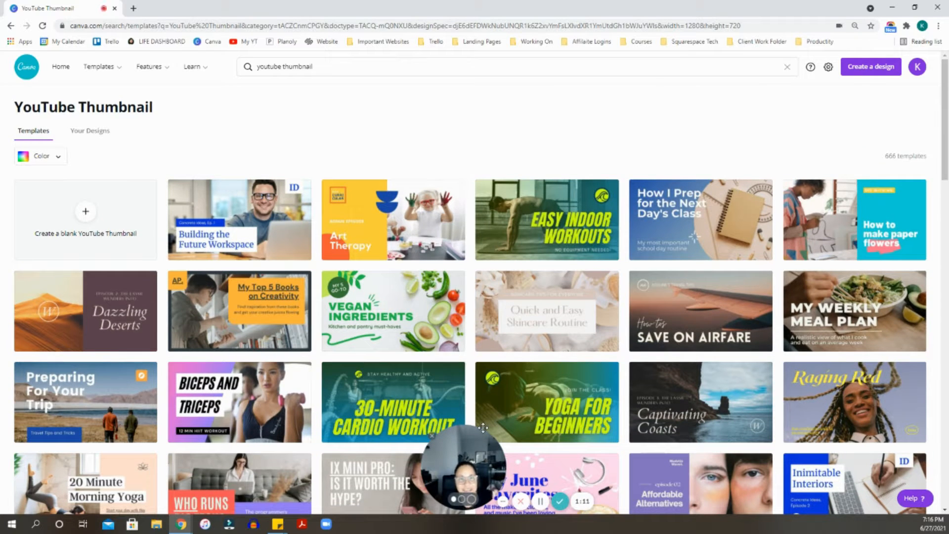
left_click_drag(495, 445, 841, 428)
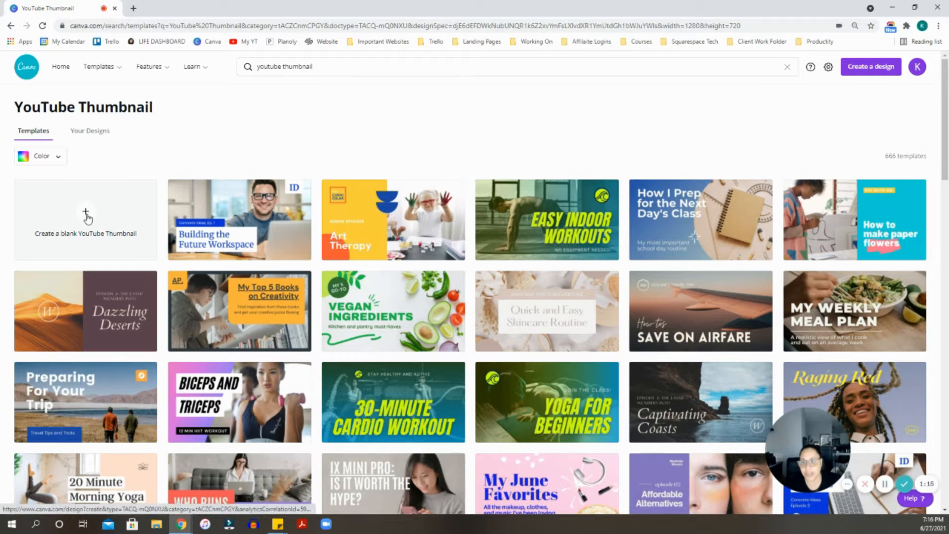
scroll(87, 216, "down", 4)
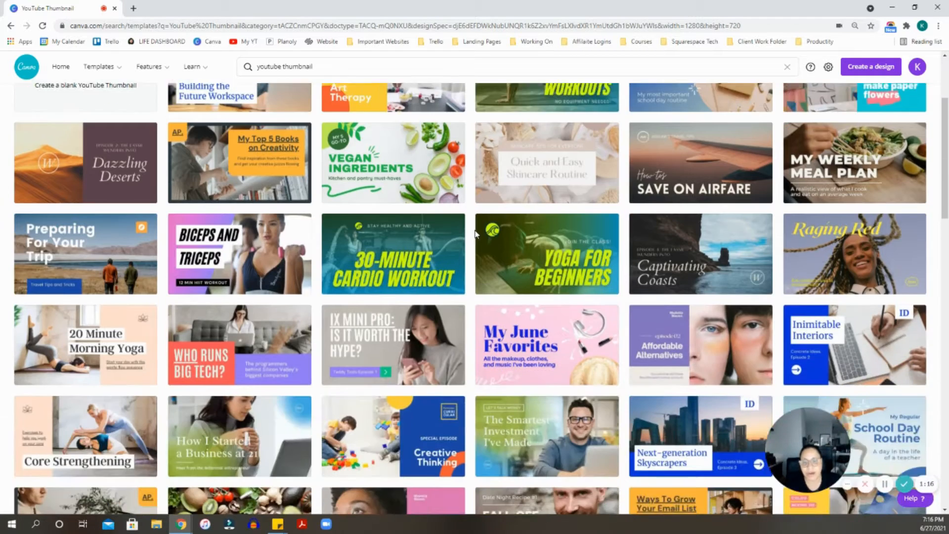
scroll(494, 222, "down", 1)
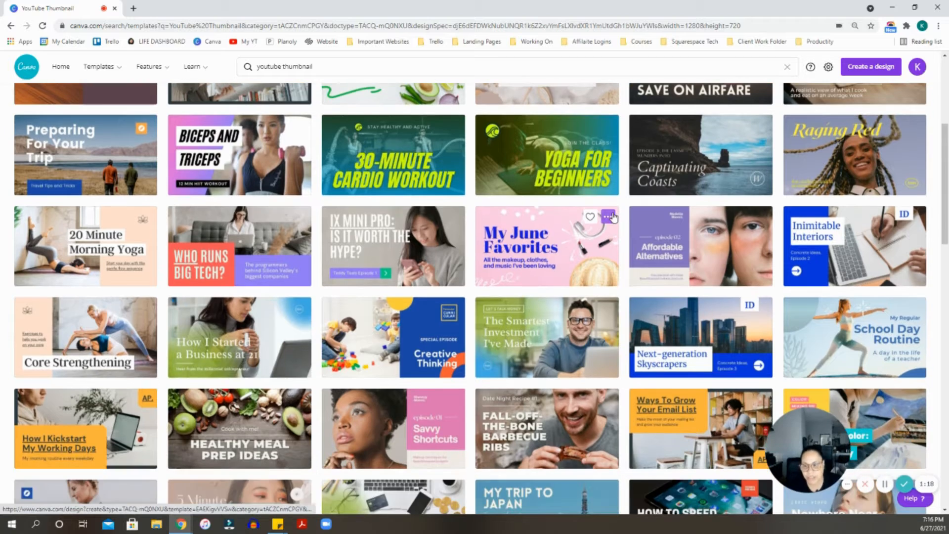
mouse_move(613, 218)
scroll(278, 272, "down", 4)
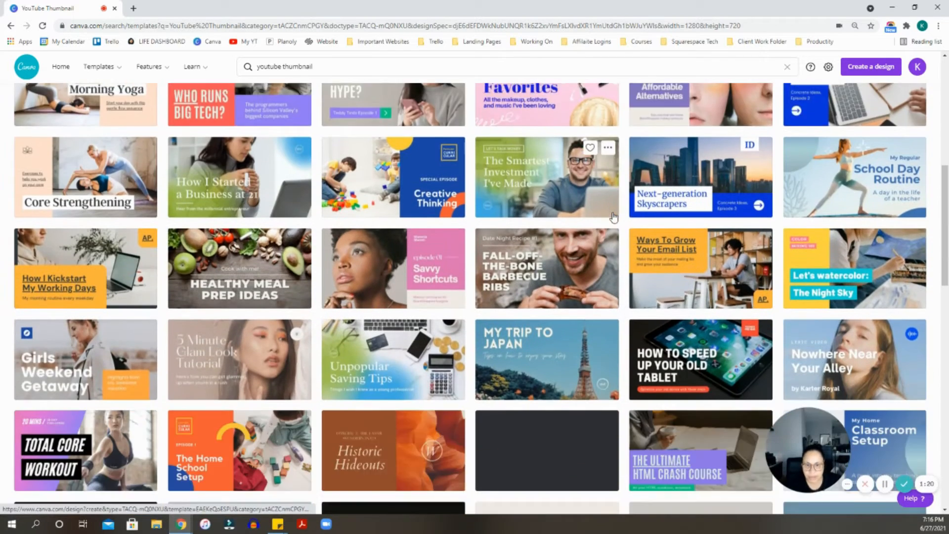
scroll(279, 272, "down", 2)
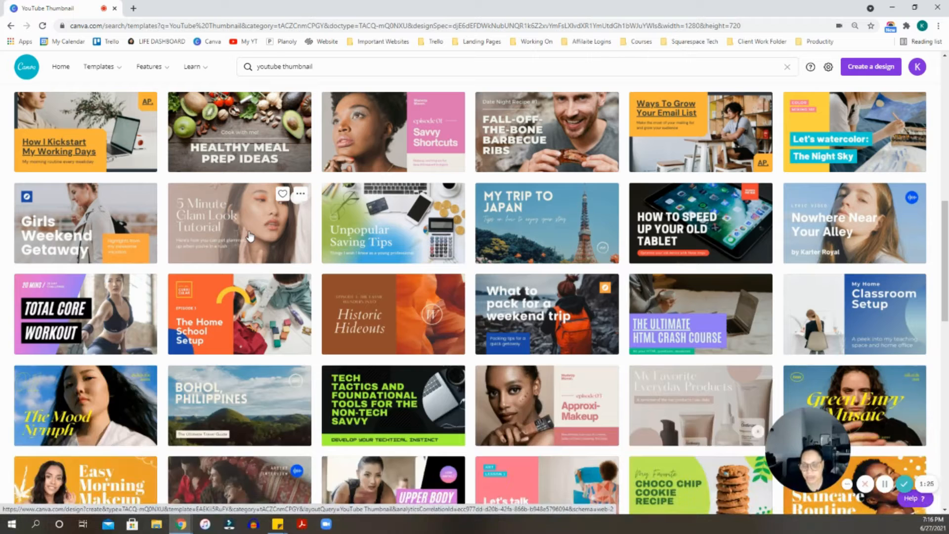
scroll(250, 237, "down", 2)
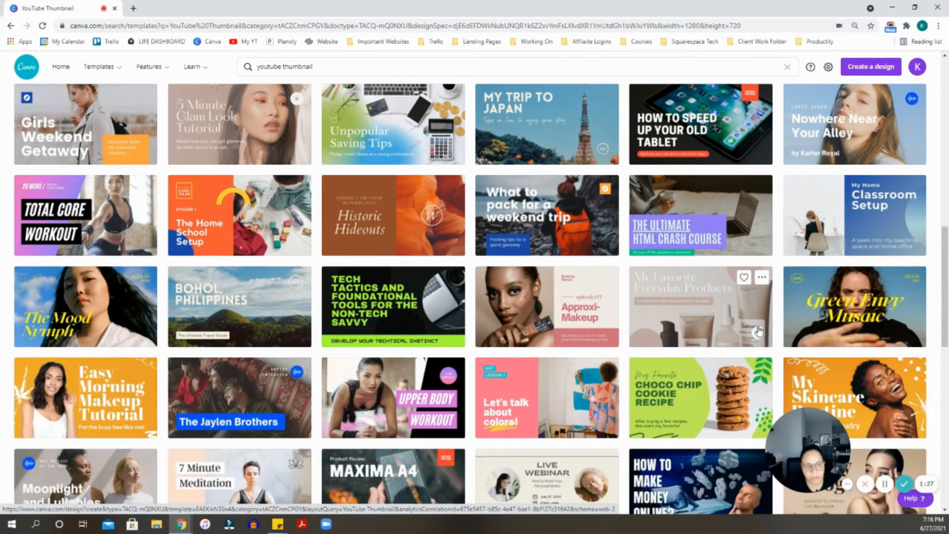
scroll(759, 332, "up", 4)
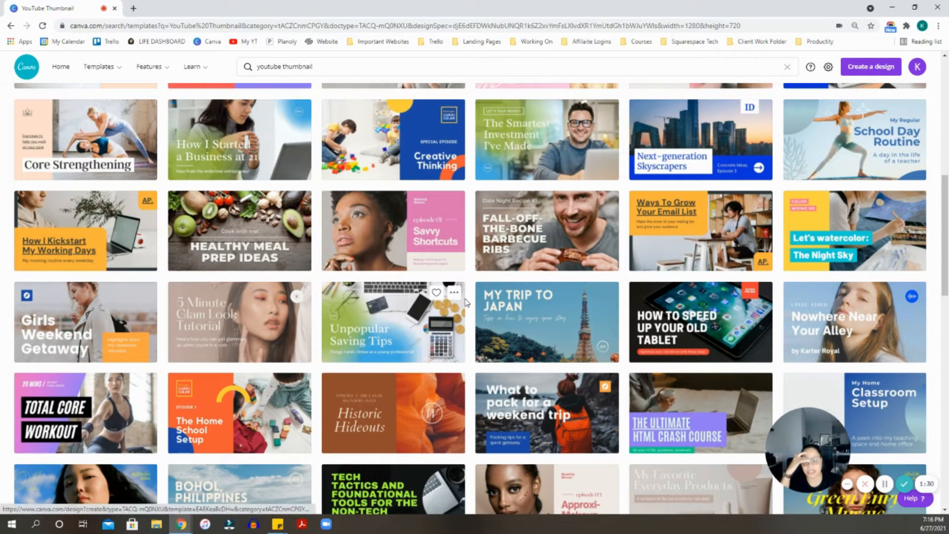
scroll(466, 302, "down", 3)
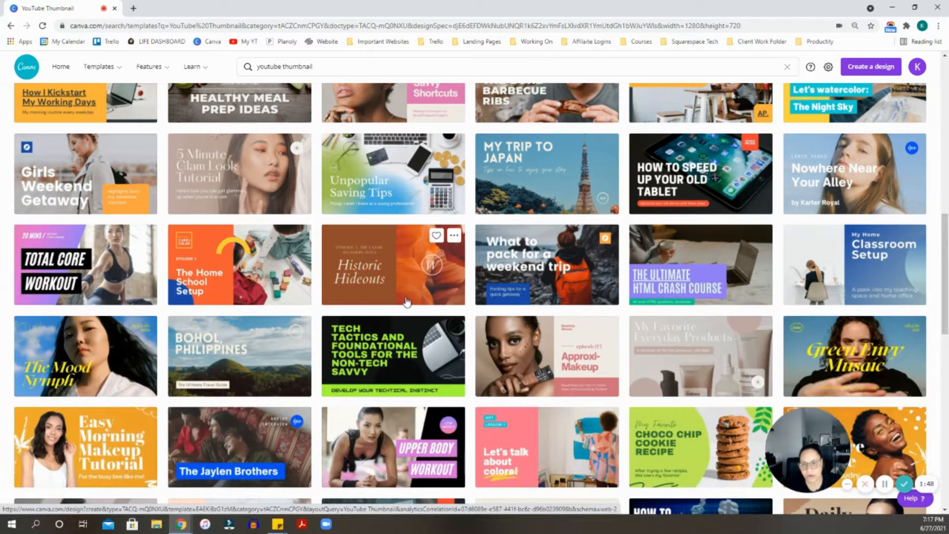
scroll(406, 301, "up", 2)
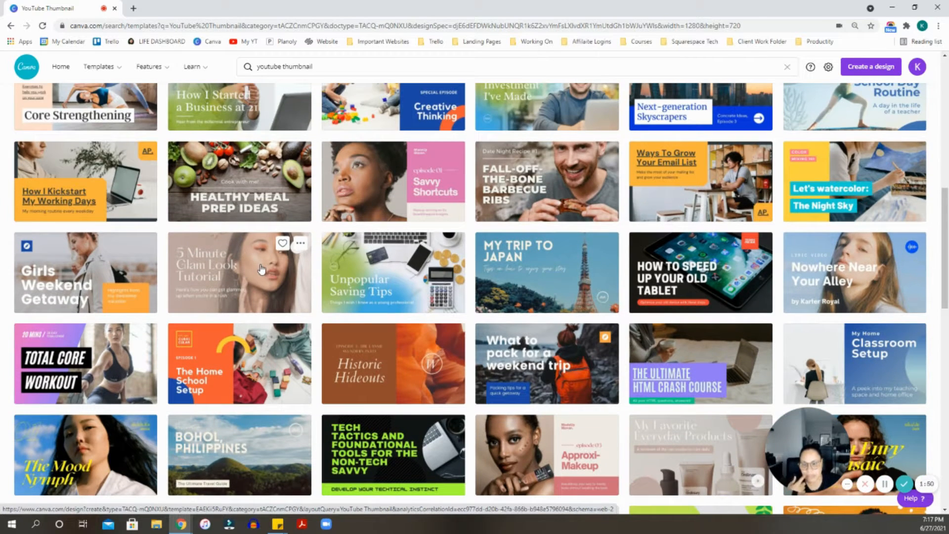
scroll(261, 268, "up", 5)
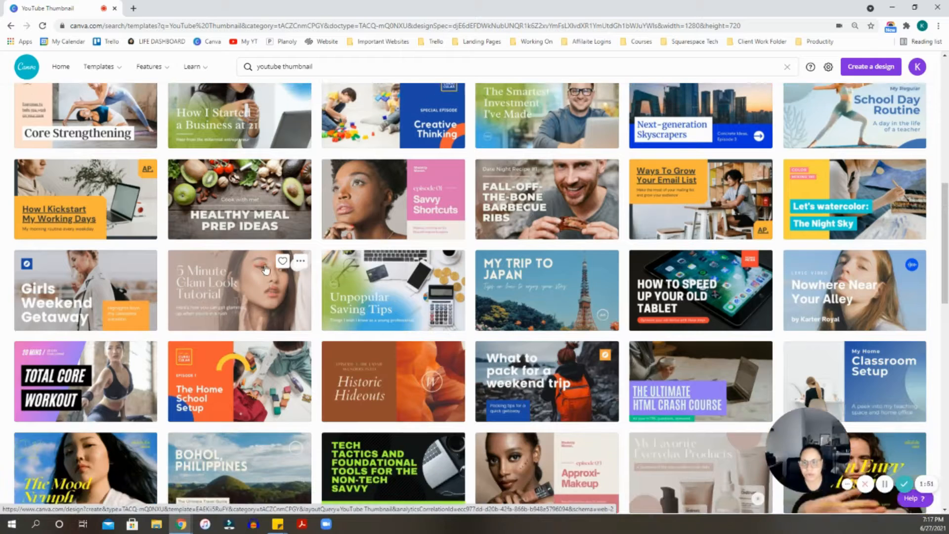
scroll(266, 271, "up", 5)
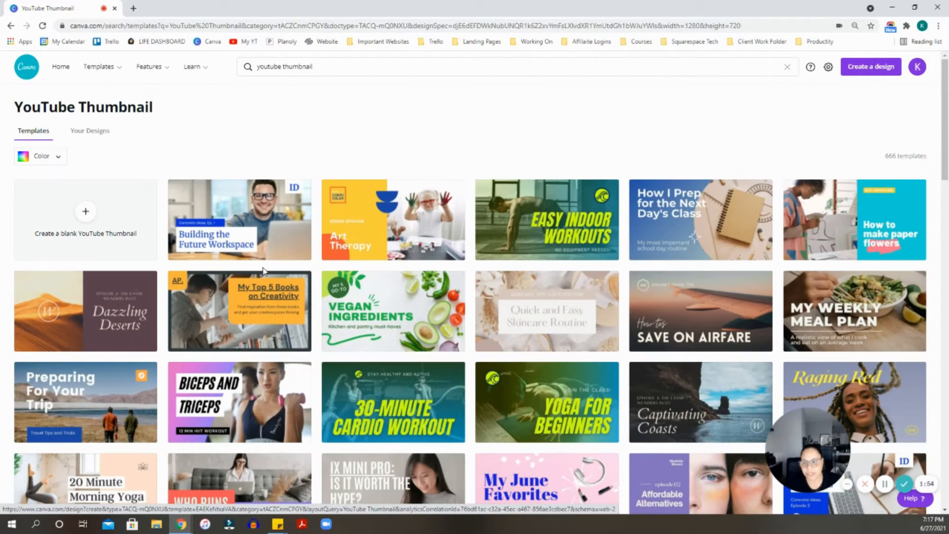
Step: Create a blank YouTube Thumbnail design and look through the uploaded images
left_click(96, 216)
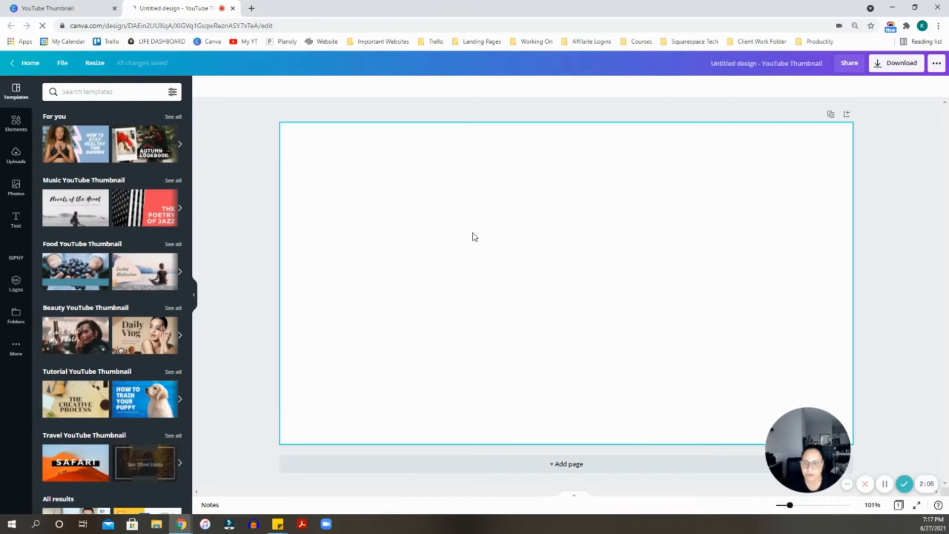
left_click(22, 163)
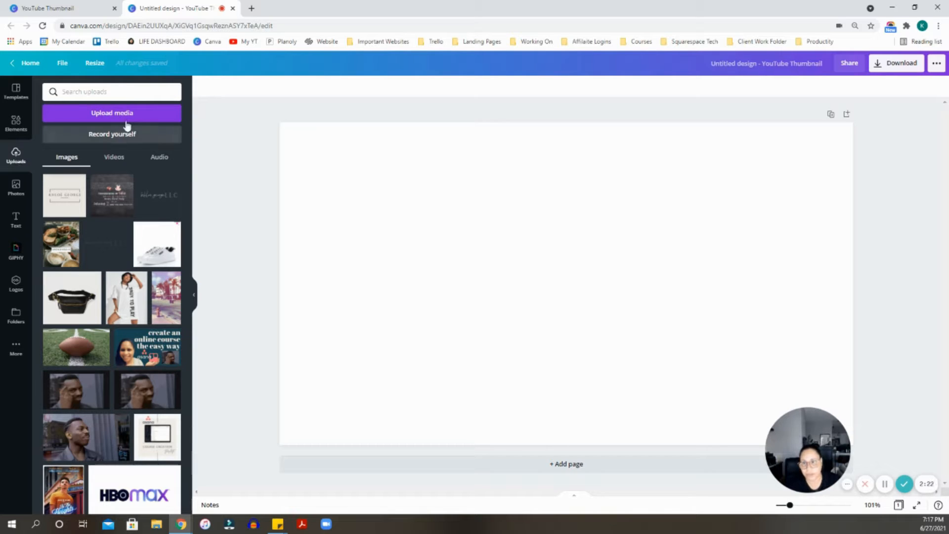
scroll(96, 204, "down", 2)
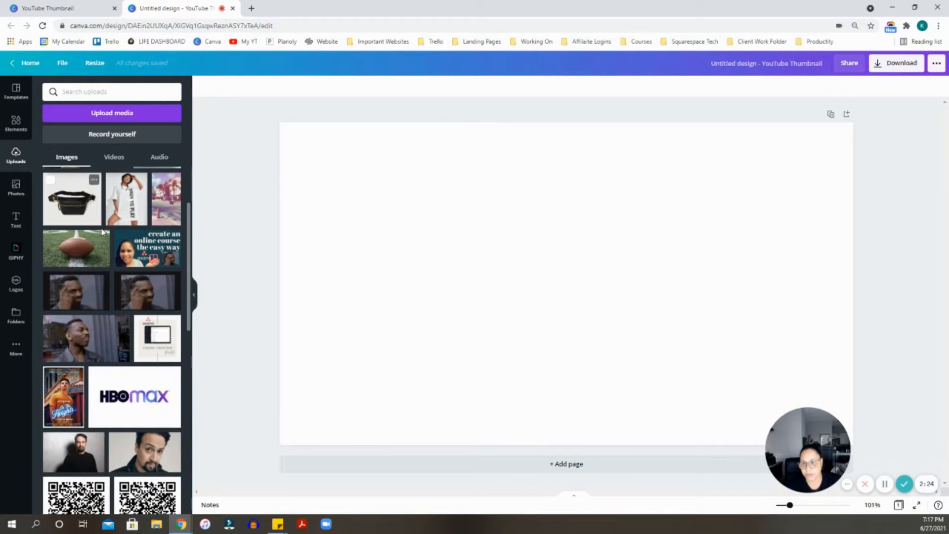
scroll(56, 179, "up", 2)
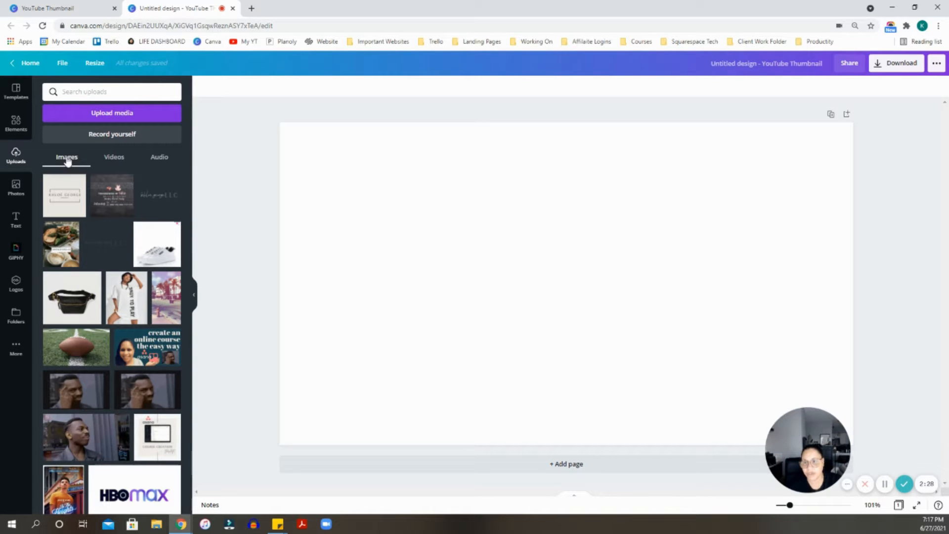
scroll(127, 283, "down", 6)
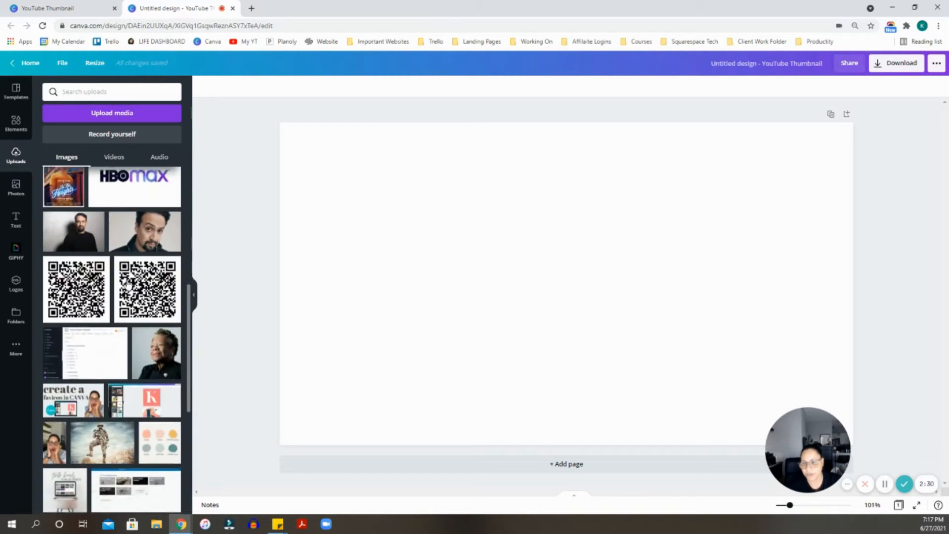
scroll(127, 284, "down", 5)
scroll(127, 284, "up", 6)
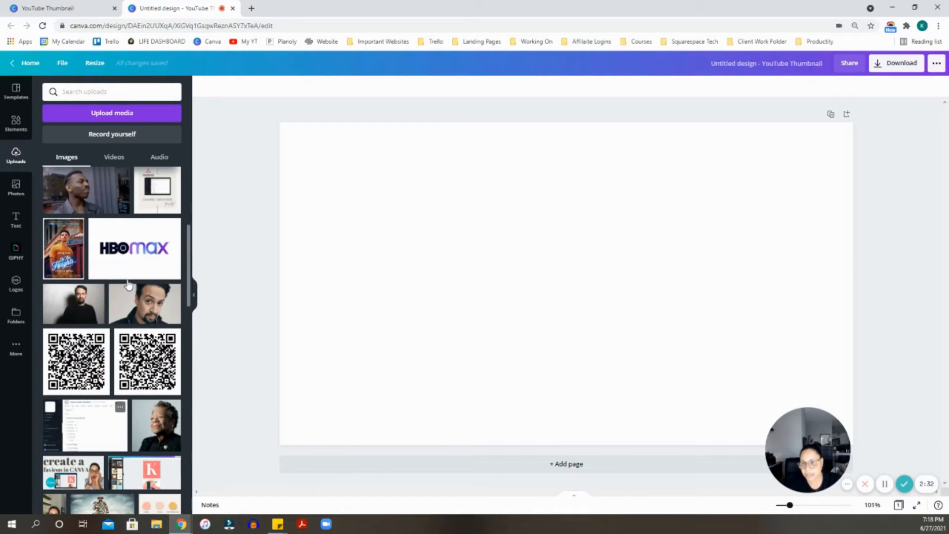
left_click(89, 311)
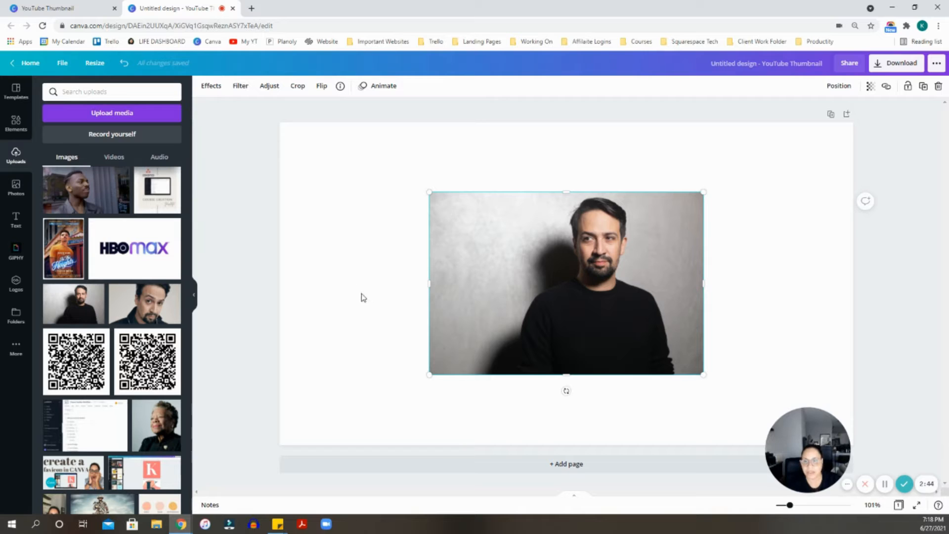
left_click(326, 278)
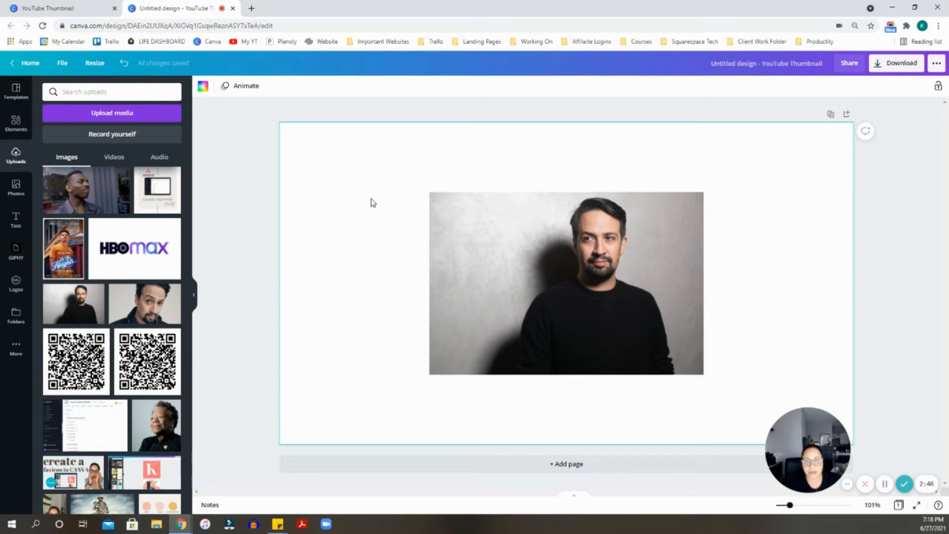
left_click(499, 243)
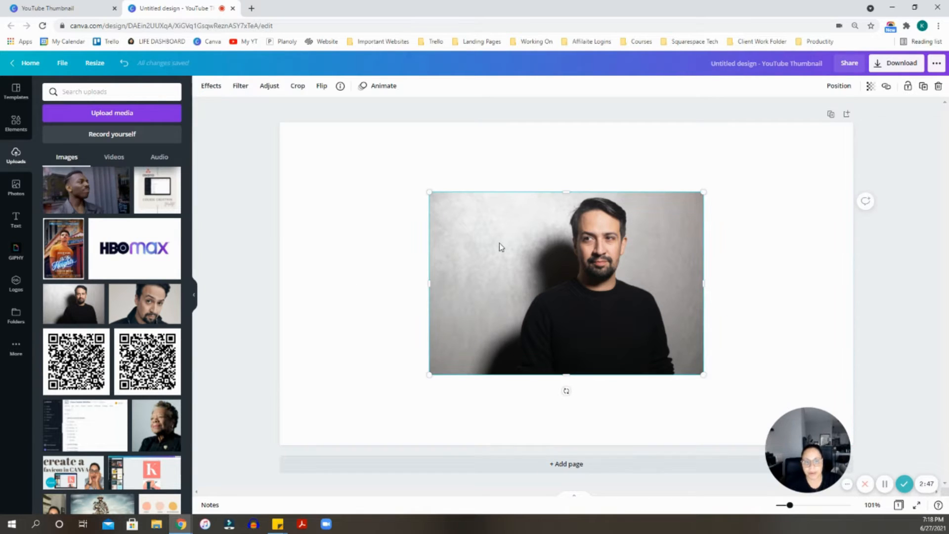
left_click(938, 86)
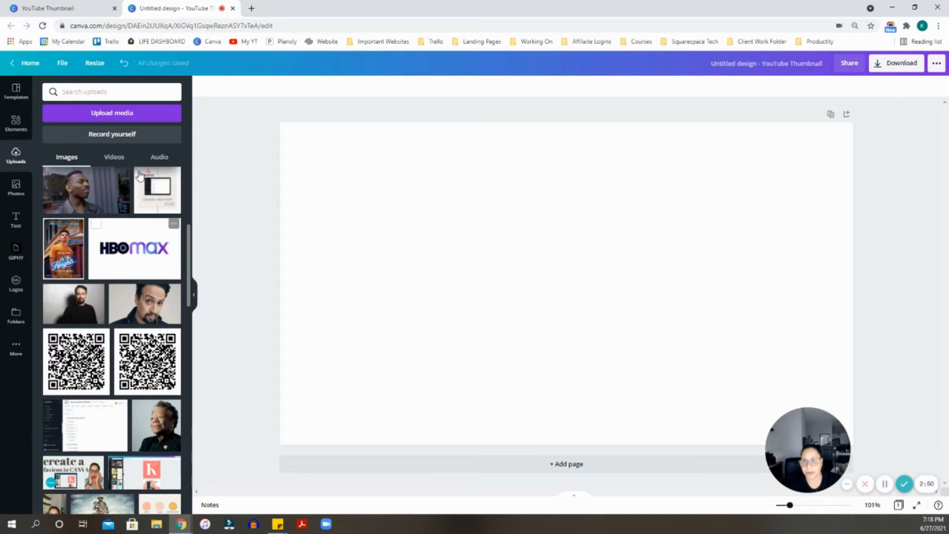
Step: Set the blank thumbnail's background to the default pink (#FF66C4)
left_click(394, 197)
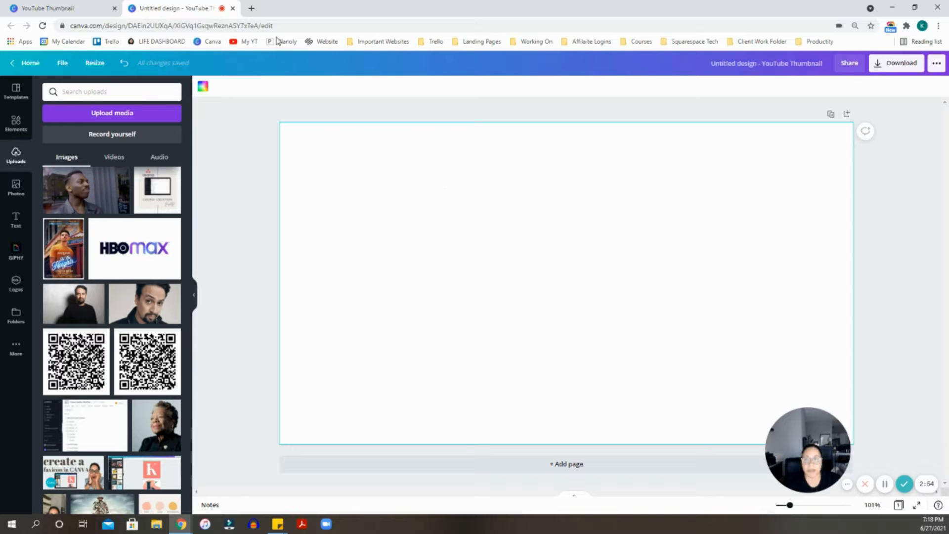
left_click(203, 87)
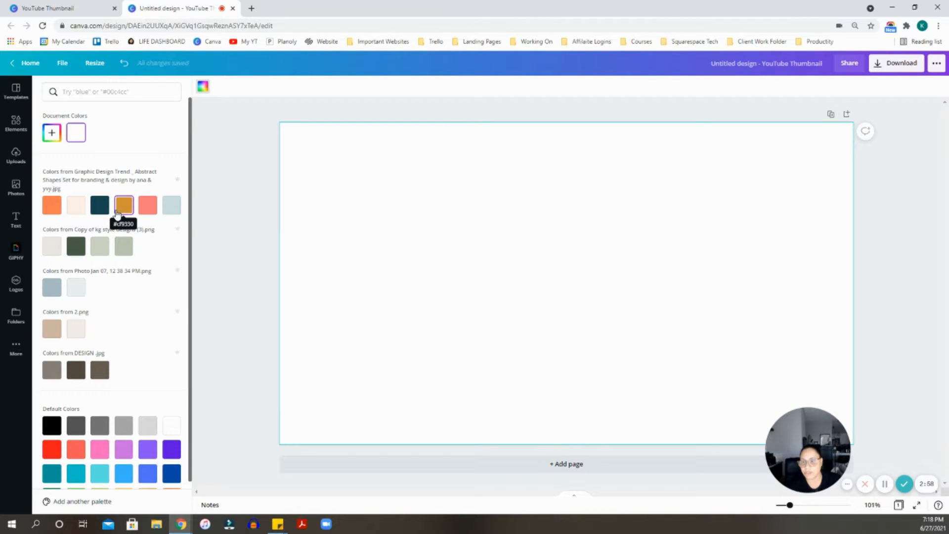
scroll(123, 206, "down", 1)
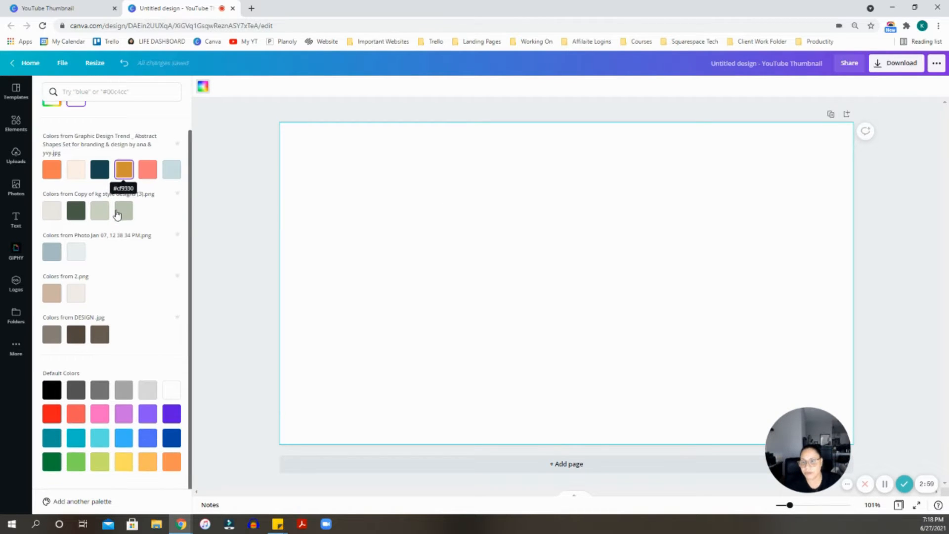
left_click(102, 416)
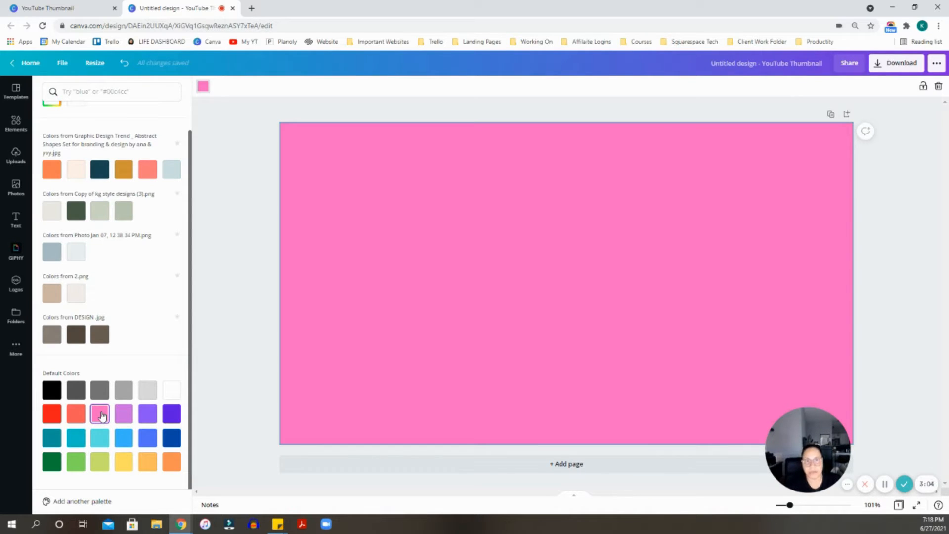
left_click(216, 336)
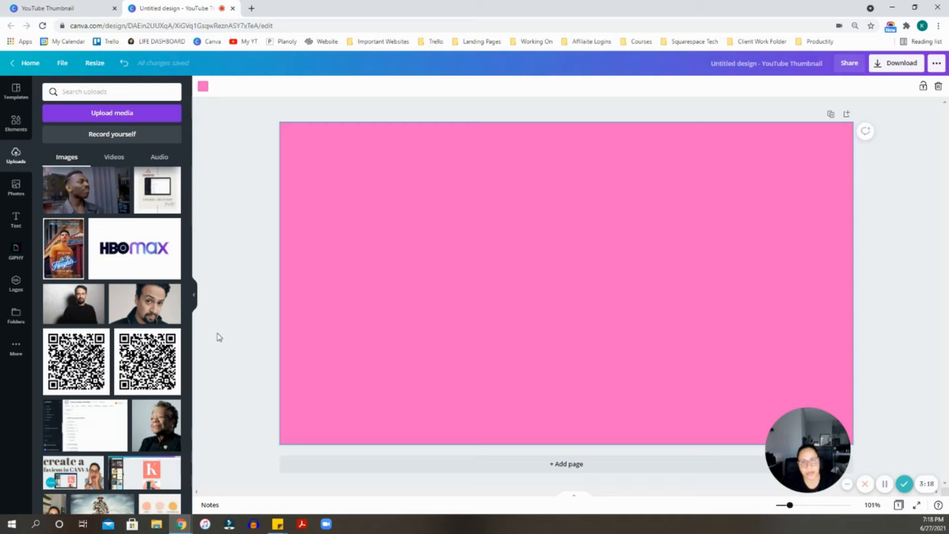
Step: View the custom color picker and hex code field for the thumbnail's background
left_click(203, 88)
left_click(51, 133)
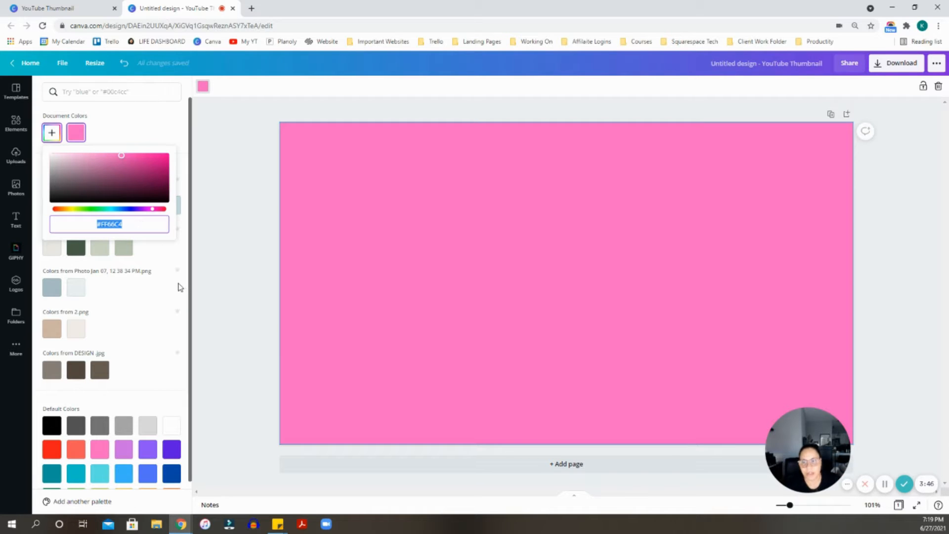
left_click(253, 263)
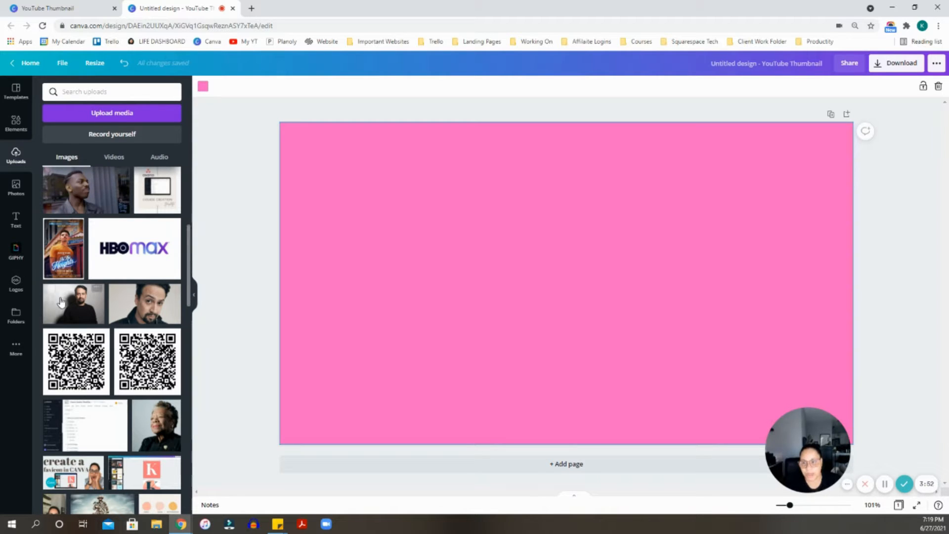
Step: Add the uploaded photo of the man in a black sweater against a grey wall and remove its background
left_click(62, 321)
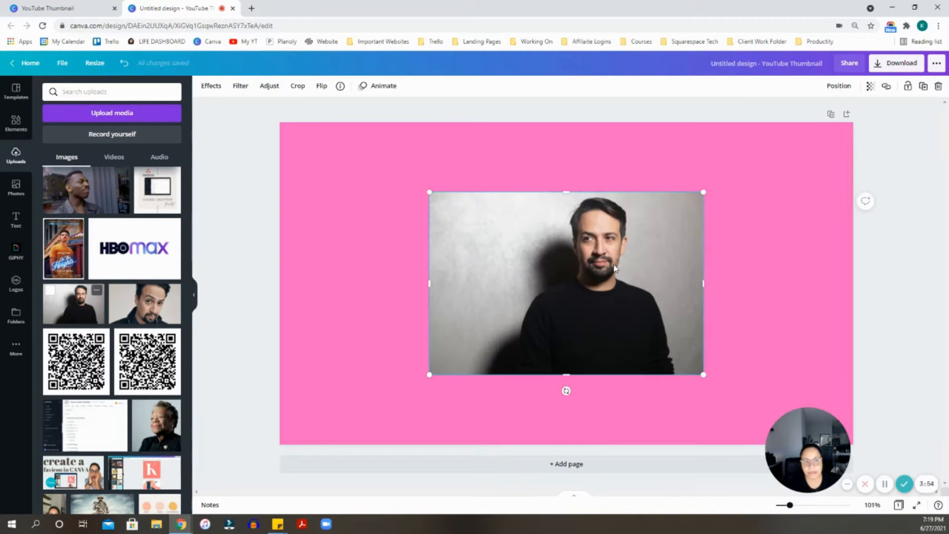
left_click_drag(570, 263, 553, 255)
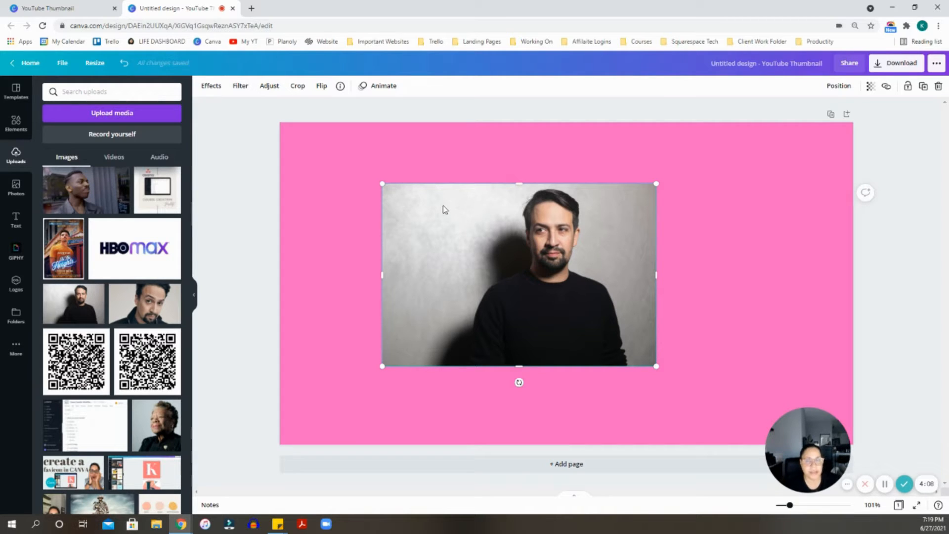
left_click_drag(447, 208, 450, 206)
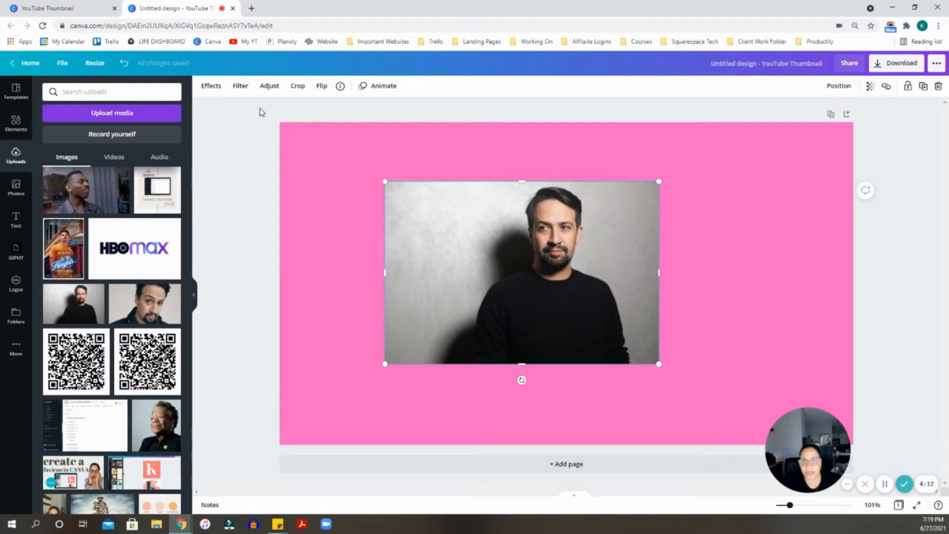
left_click(220, 91)
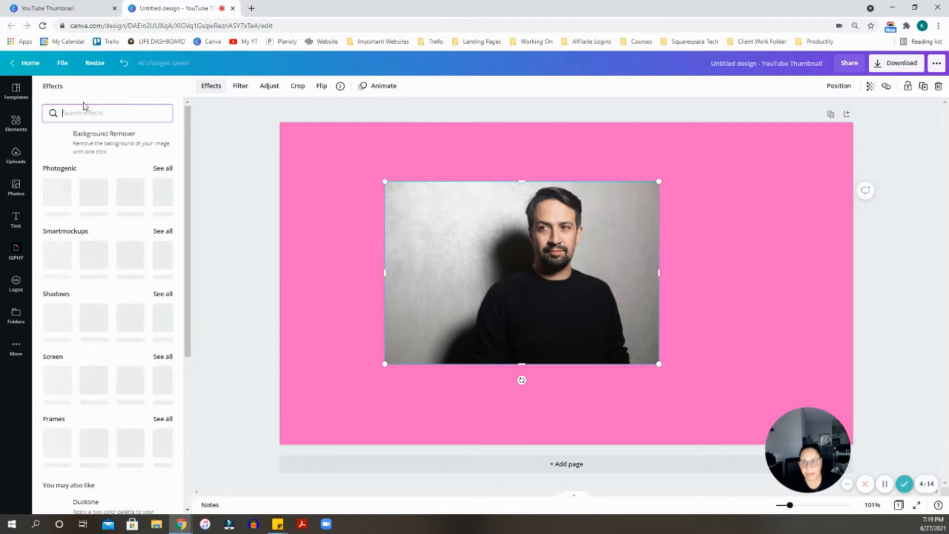
left_click(129, 152)
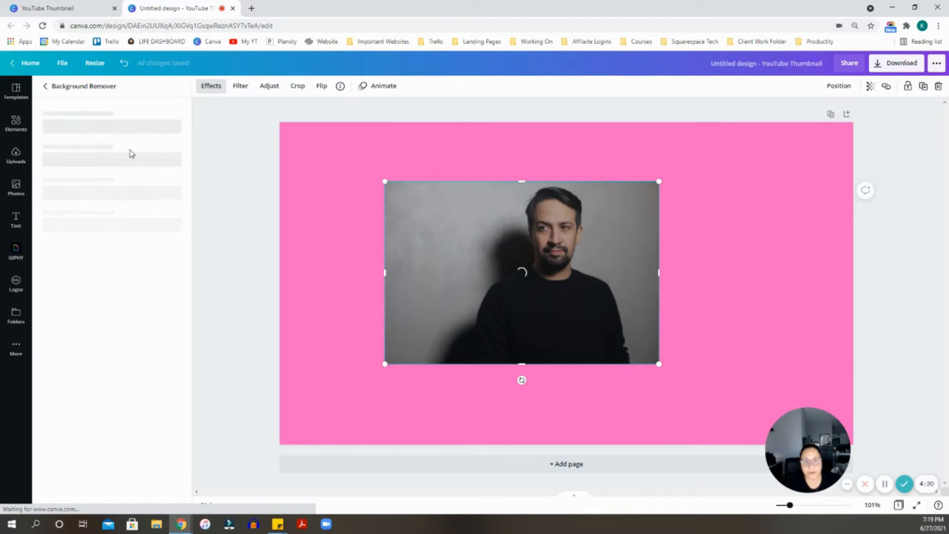
left_click_drag(807, 426, 823, 426)
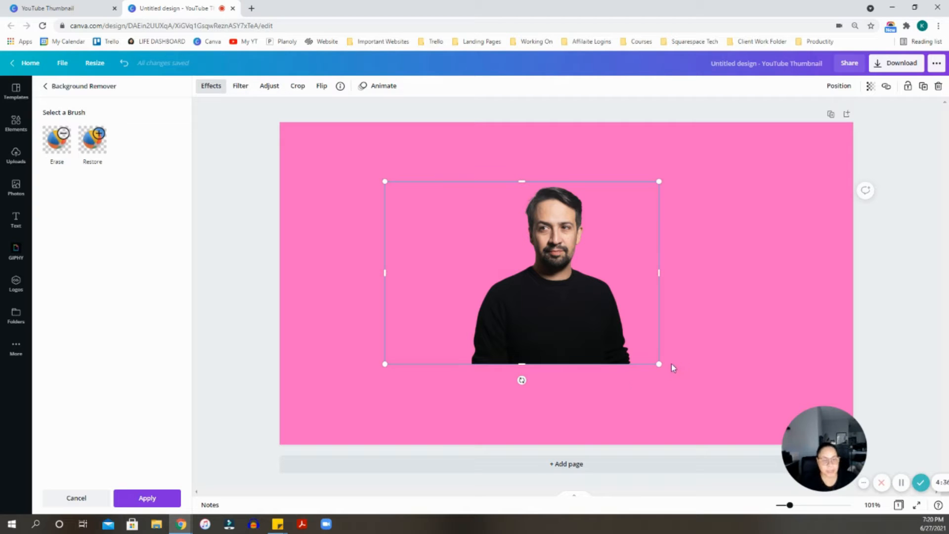
Step: Crop the cutout's empty sides in to the man's shoulders and trim the space above his head
left_click_drag(659, 364, 669, 370)
left_click_drag(472, 266, 489, 267)
left_click_drag(400, 273, 477, 275)
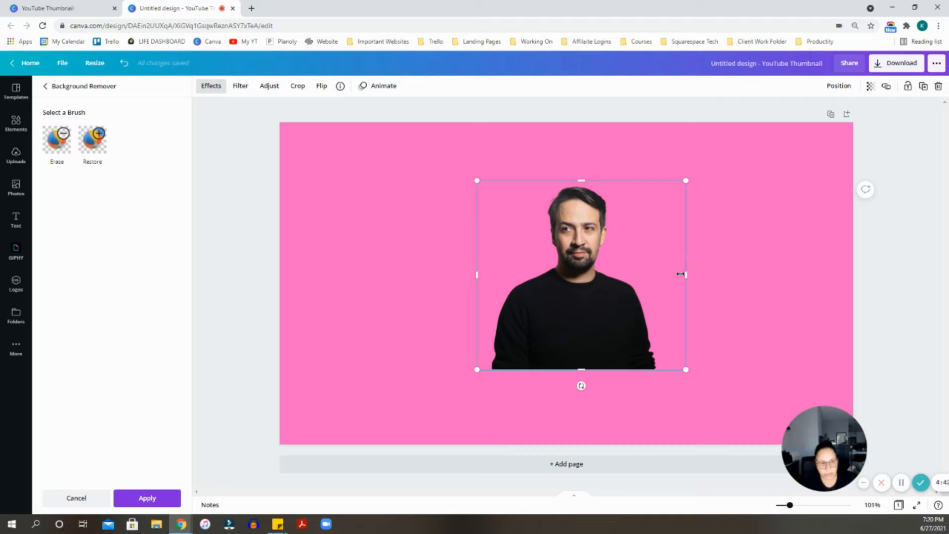
left_click_drag(679, 276, 629, 280)
left_click_drag(478, 275, 520, 272)
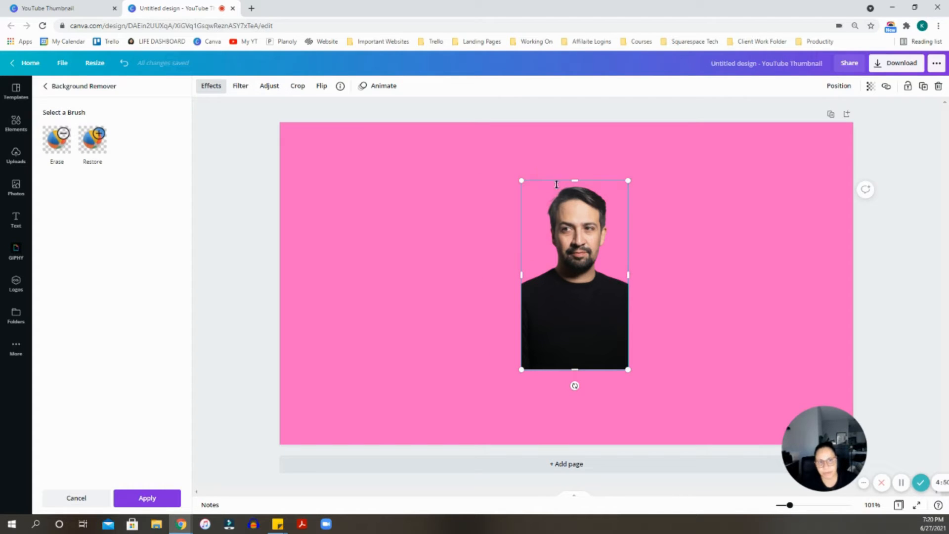
left_click_drag(582, 182, 582, 183)
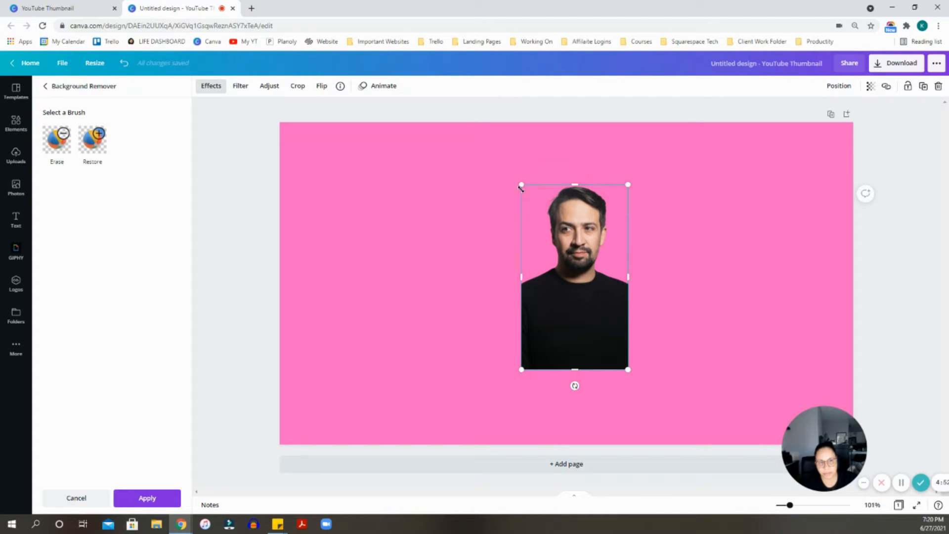
Step: Enlarge the cutout, crop away its lower part and fit it into the lower-left corner of the thumbnail
left_click_drag(519, 182, 320, 132)
left_click_drag(436, 296, 294, 364)
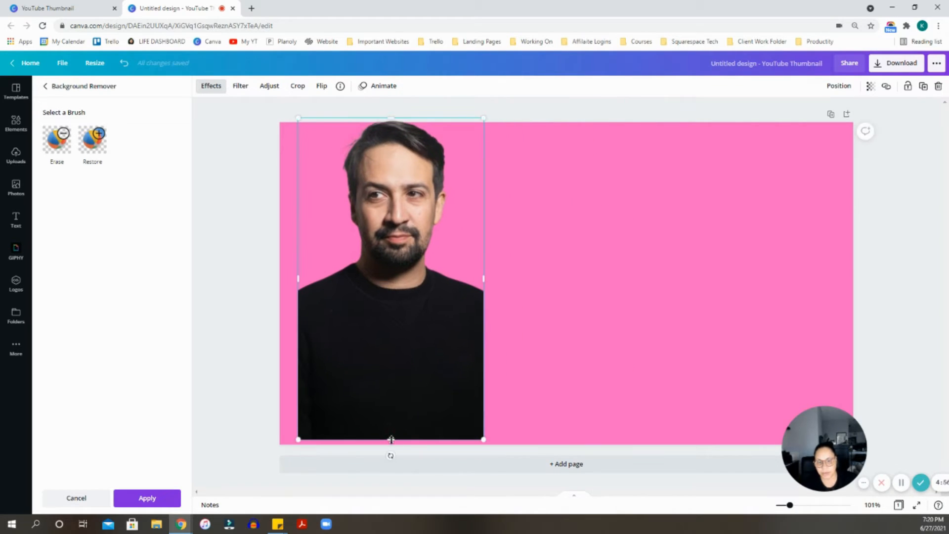
left_click_drag(391, 439, 391, 360)
left_click_drag(408, 298, 399, 364)
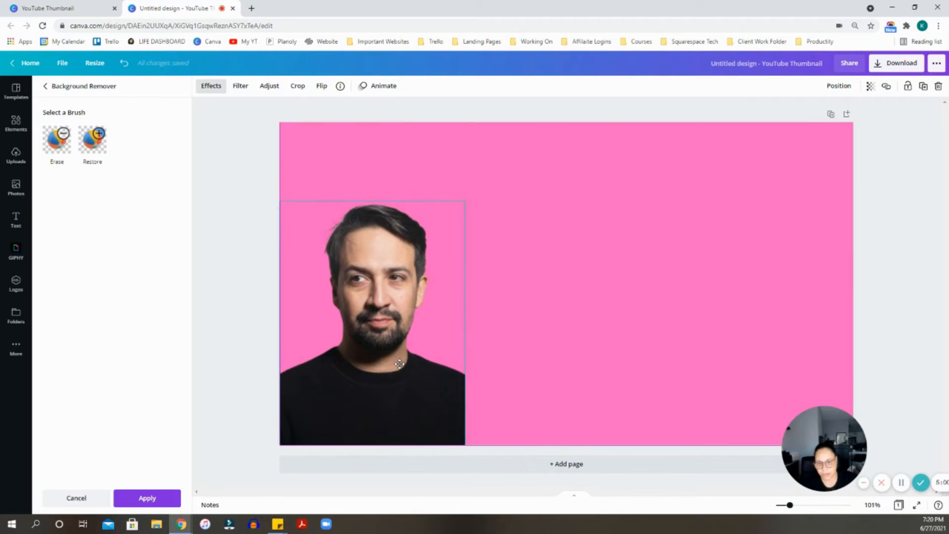
left_click(534, 372)
left_click(463, 205)
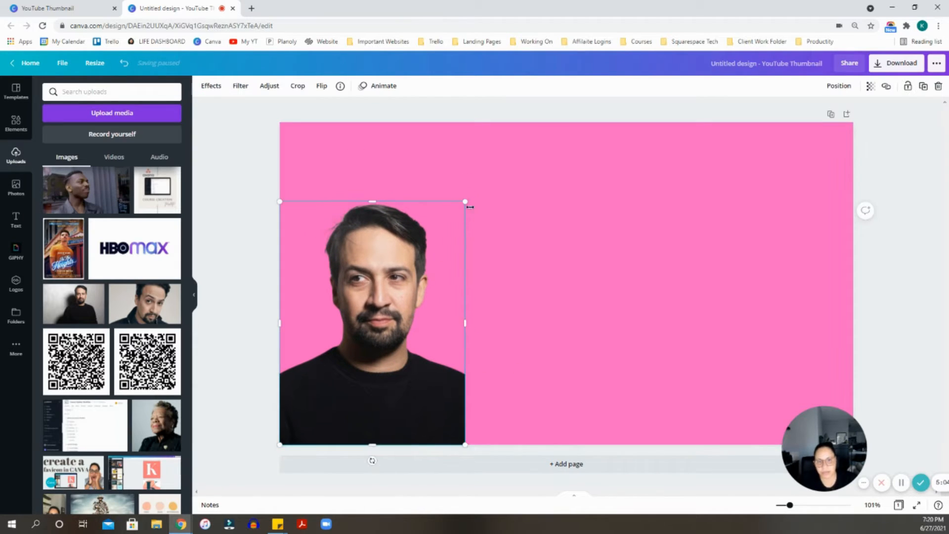
left_click_drag(471, 207, 501, 197)
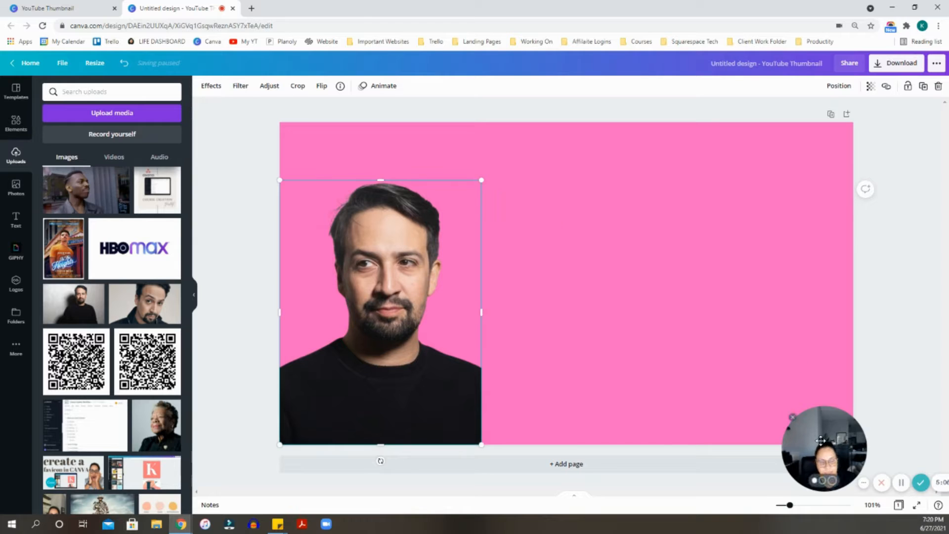
Step: Enlarge the cutout further and center it horizontally on the thumbnail, with the shoulders running off the lower edge
left_click_drag(821, 440, 98, 434)
key("shift+Right")
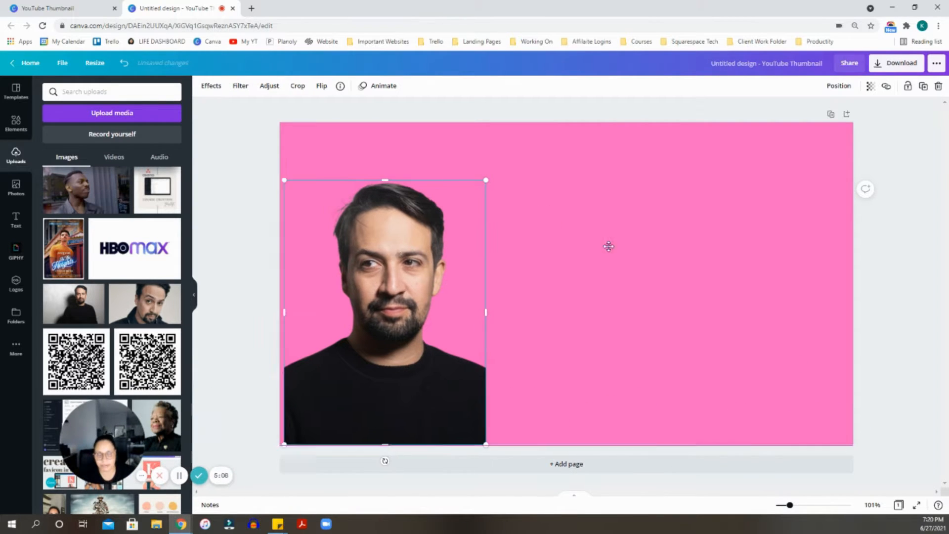
left_click_drag(608, 246, 787, 258)
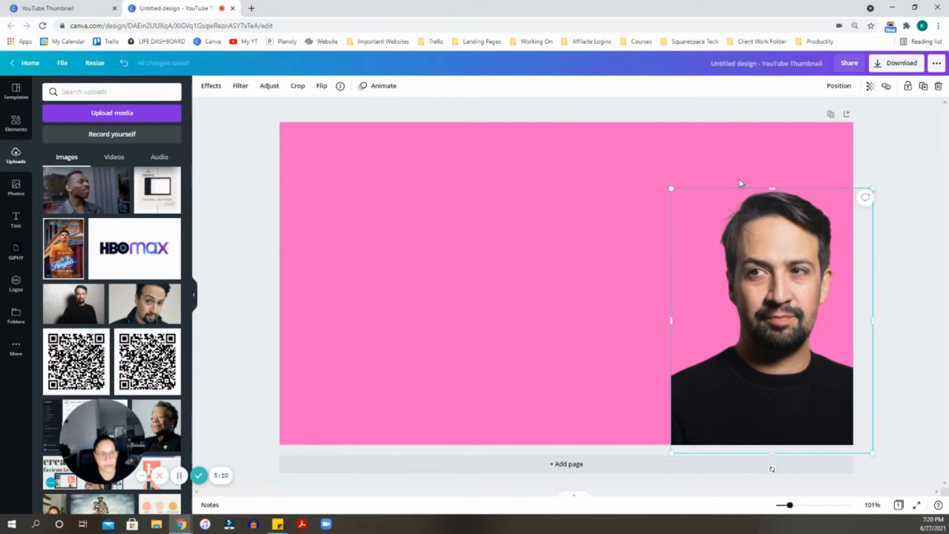
left_click_drag(671, 188, 651, 161)
left_click_drag(754, 236, 548, 315)
left_click_drag(442, 237, 420, 210)
left_click_drag(582, 259, 608, 267)
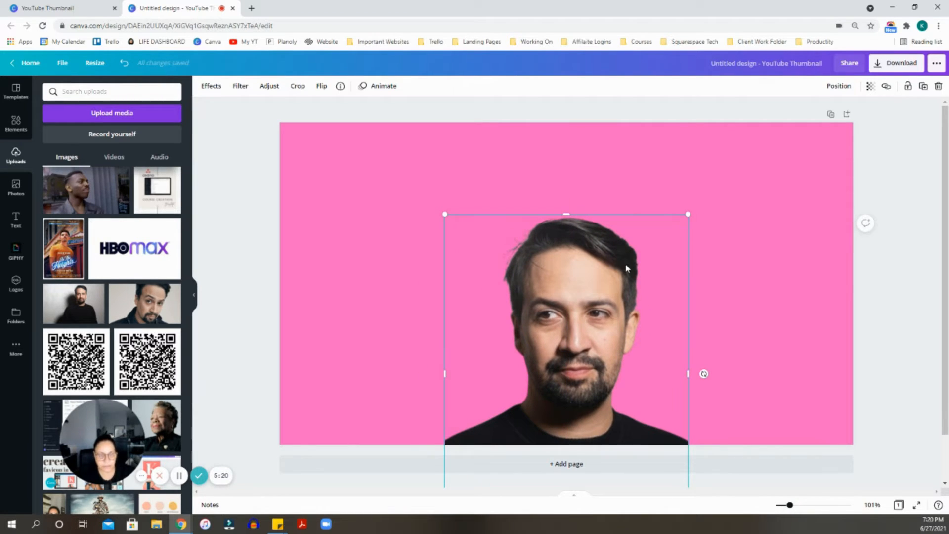
left_click(897, 271)
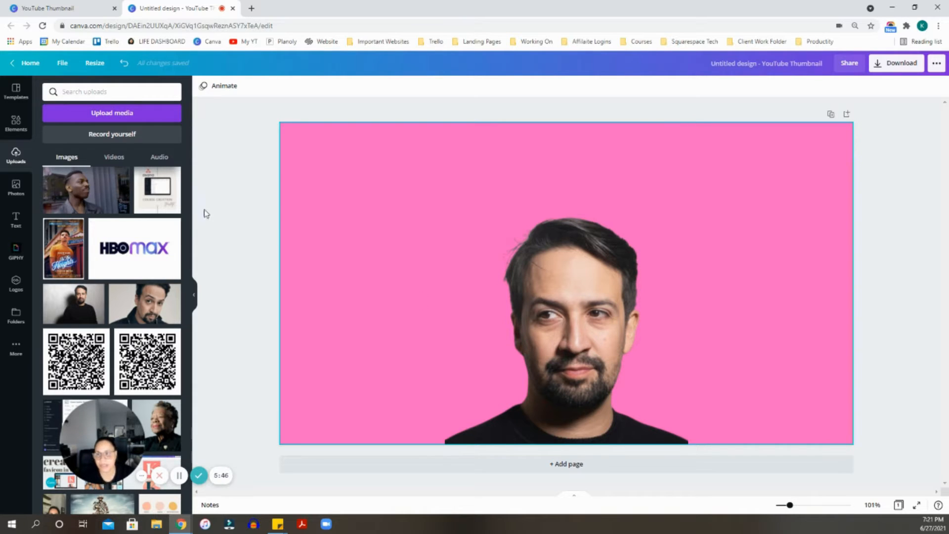
Step: Add a heading text box and place it above the man's head
left_click(16, 220)
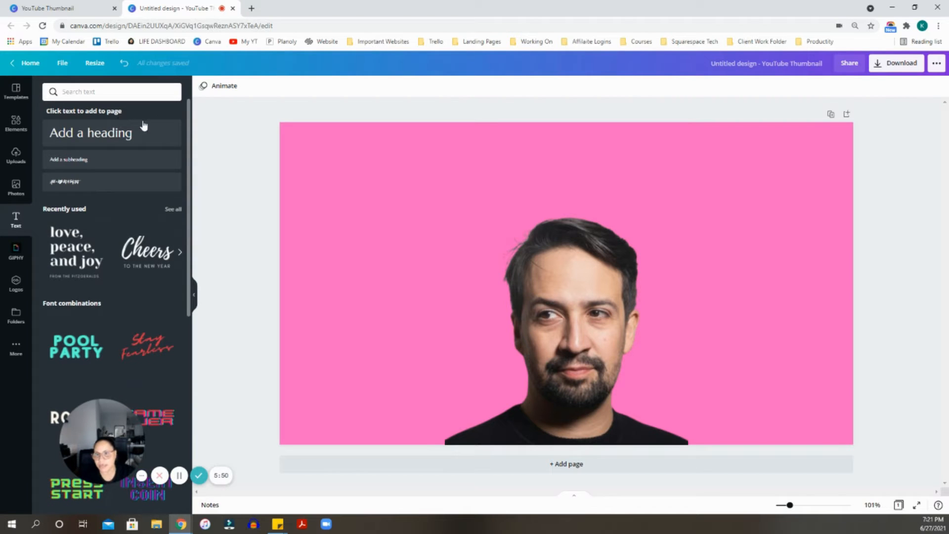
left_click(118, 141)
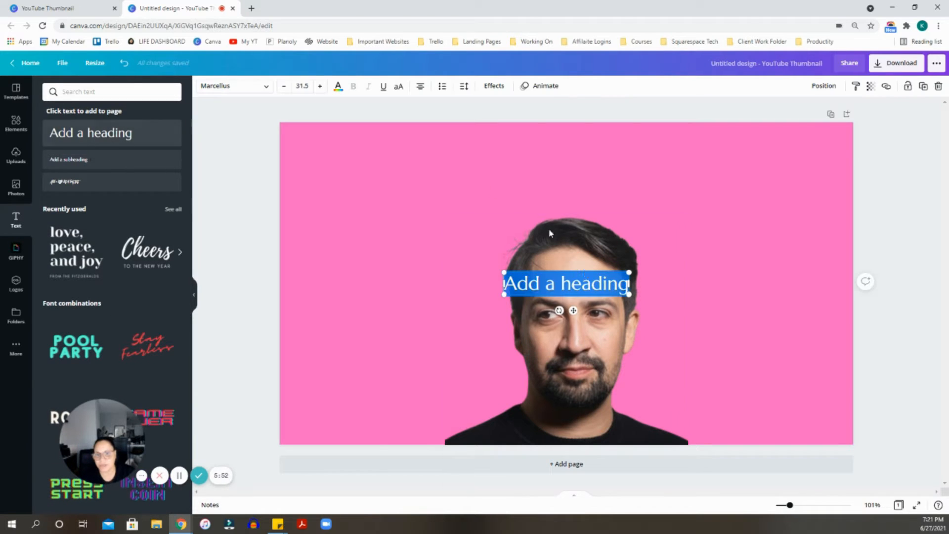
left_click(580, 274)
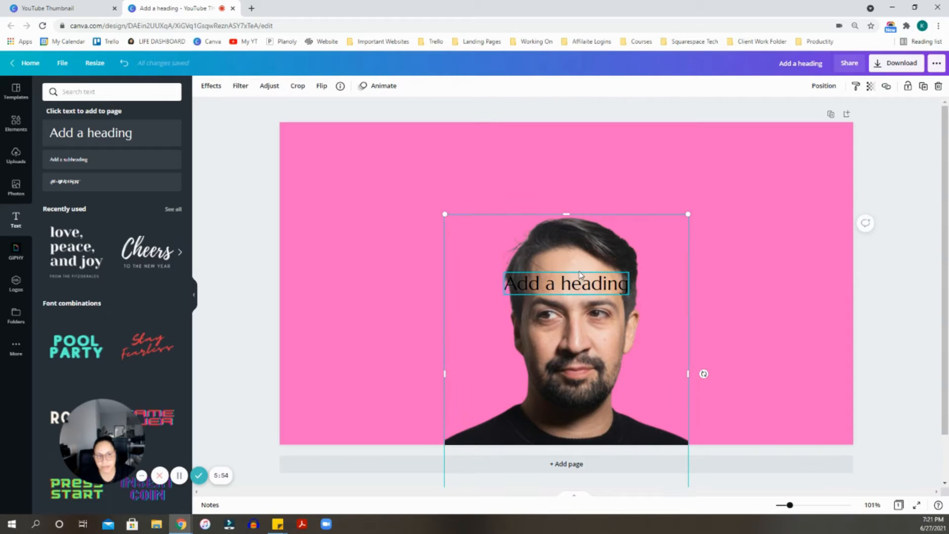
left_click_drag(572, 286, 578, 185)
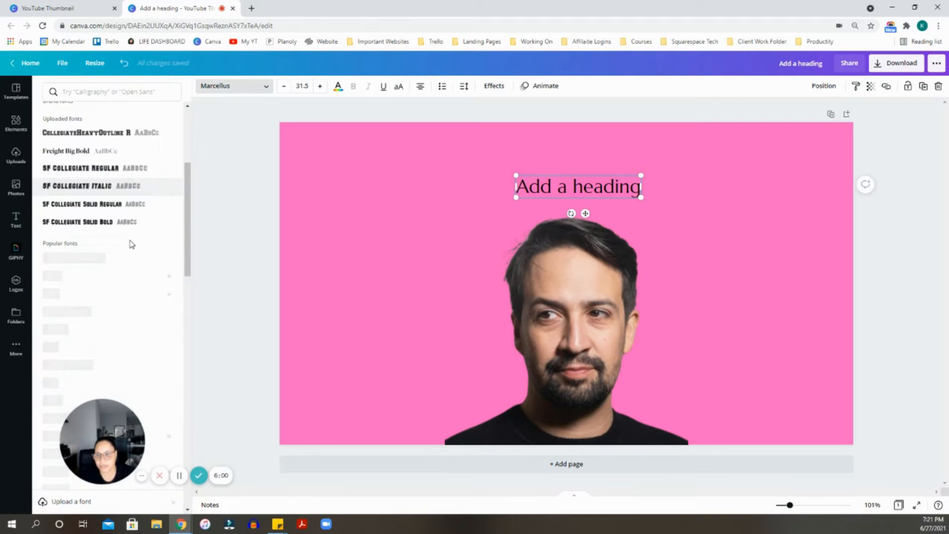
Step: Set the heading's font to Sunborn and enlarge it to about size 65.2 above the man's head
scroll(131, 245, "down", 3)
scroll(131, 245, "down", 1)
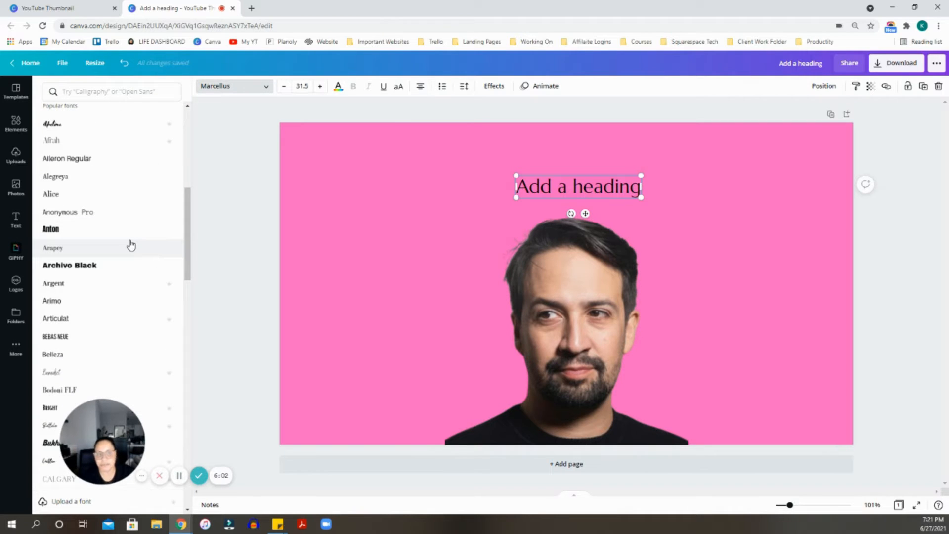
scroll(132, 244, "down", 1)
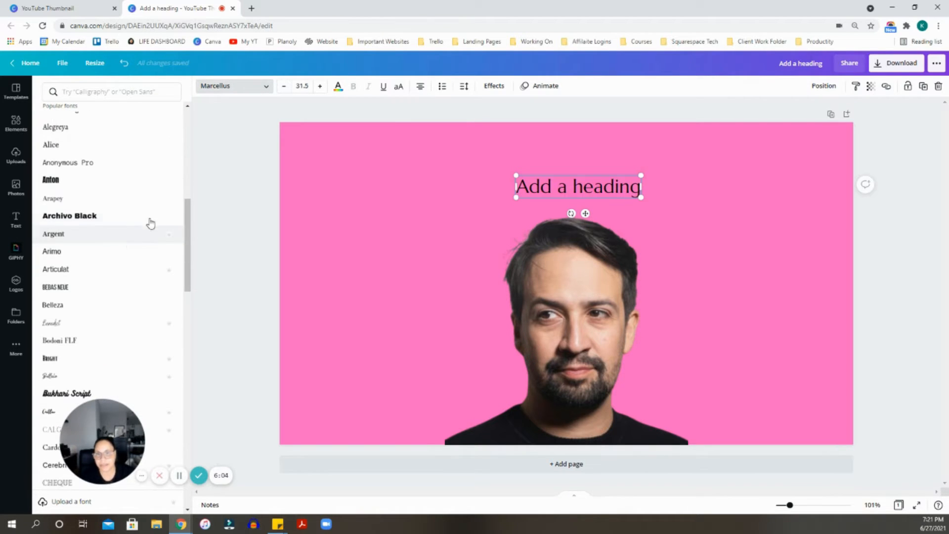
left_click_drag(87, 422, 825, 430)
scroll(89, 341, "down", 8)
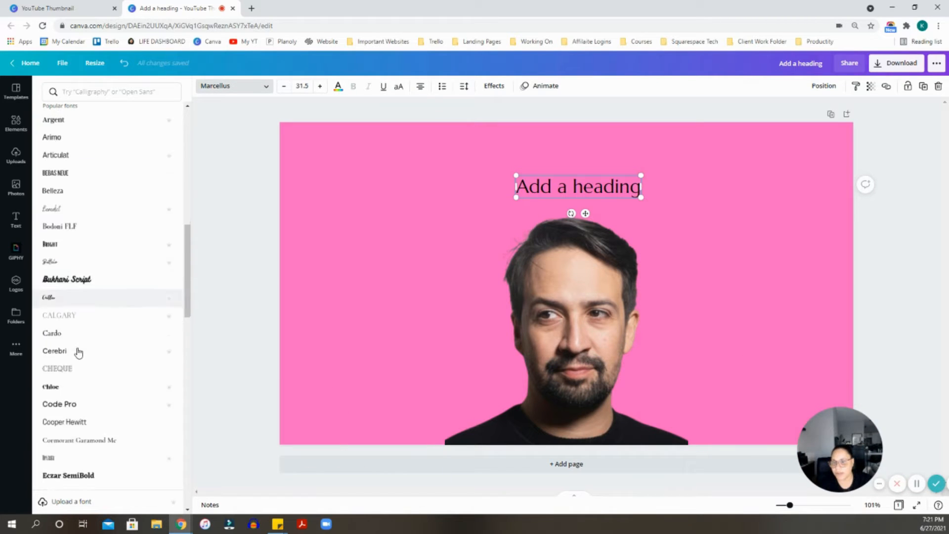
scroll(90, 335, "down", 5)
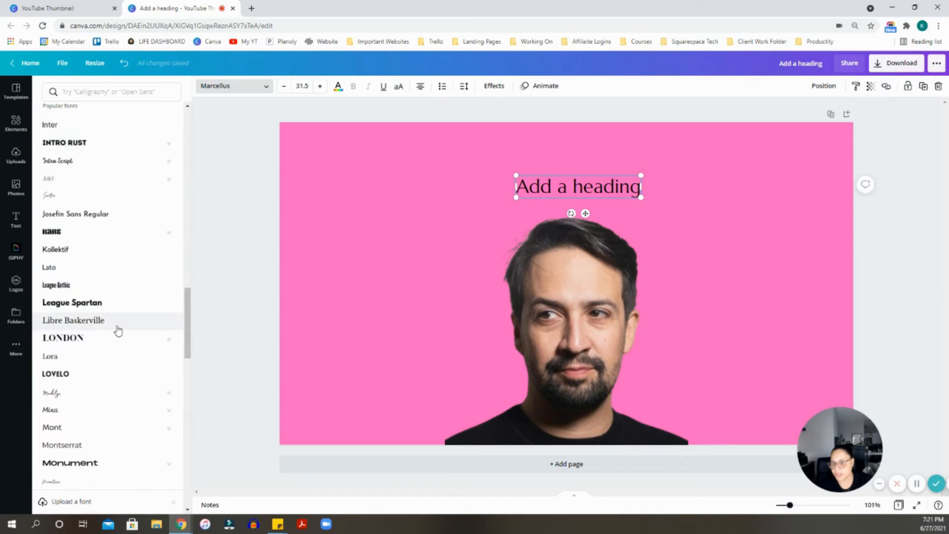
scroll(117, 329, "down", 15)
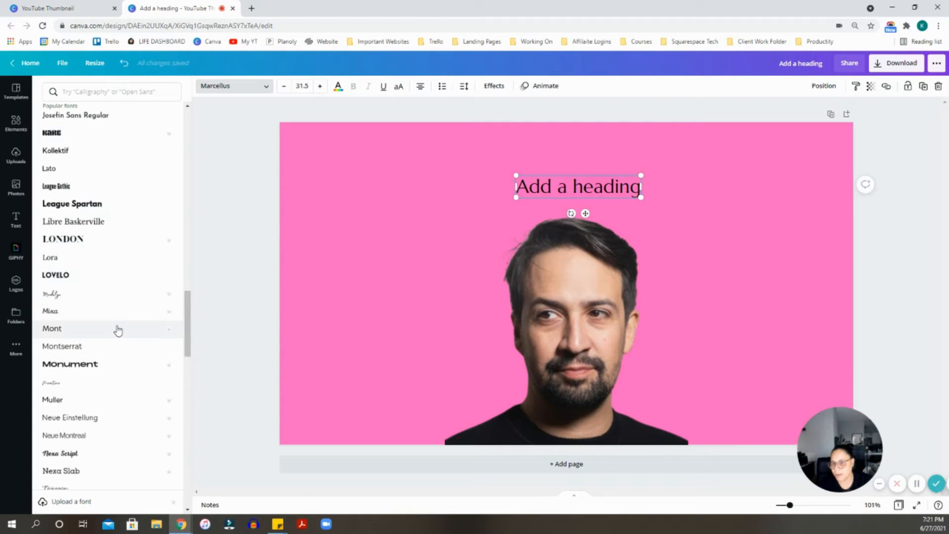
left_click(60, 224)
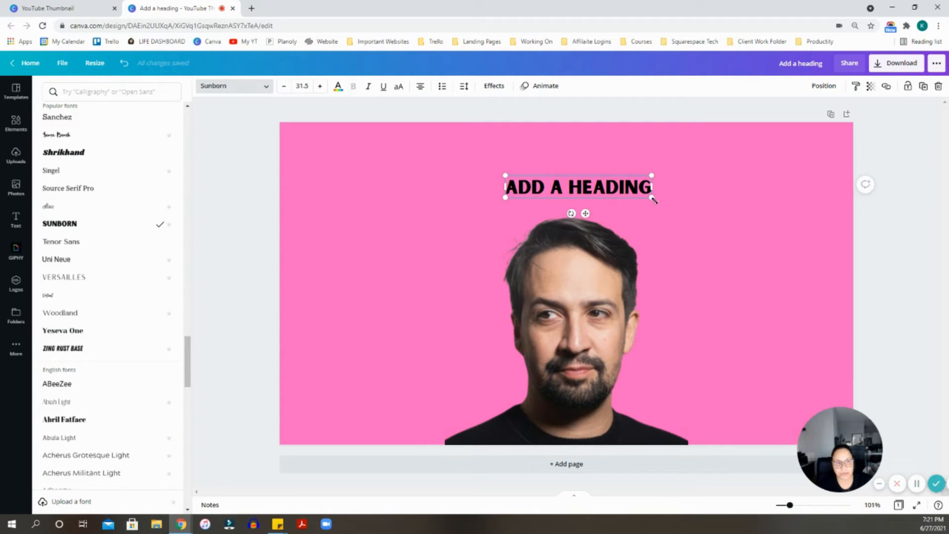
left_click_drag(726, 221, 808, 220)
left_click_drag(718, 182, 638, 172)
Step: Change the heading's text color to the default white
double_click(616, 183)
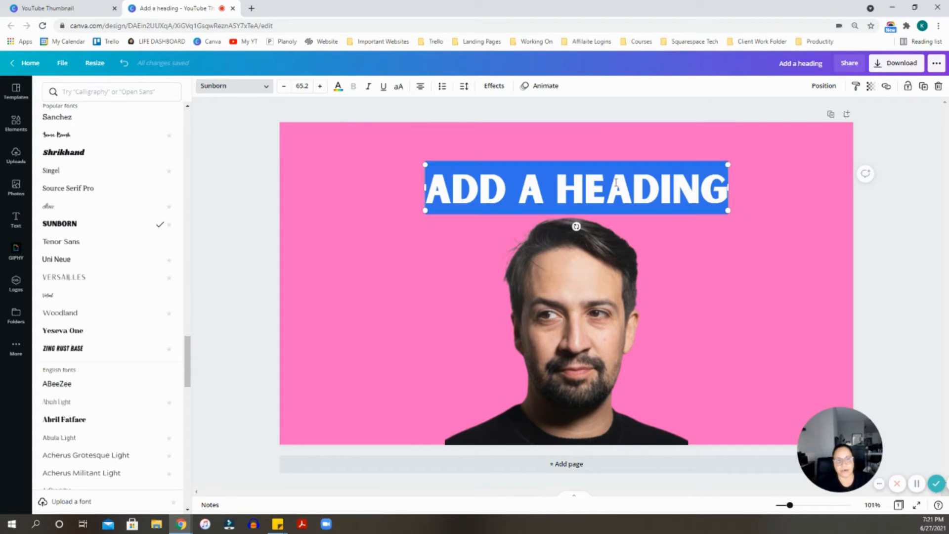
left_click(338, 86)
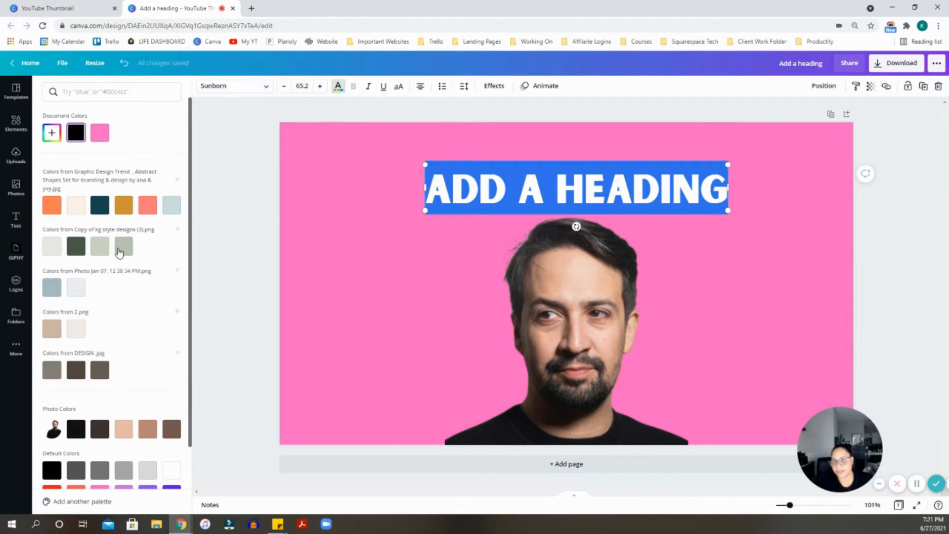
scroll(136, 307, "down", 2)
scroll(136, 312, "up", 2)
left_click(172, 470)
left_click(352, 276)
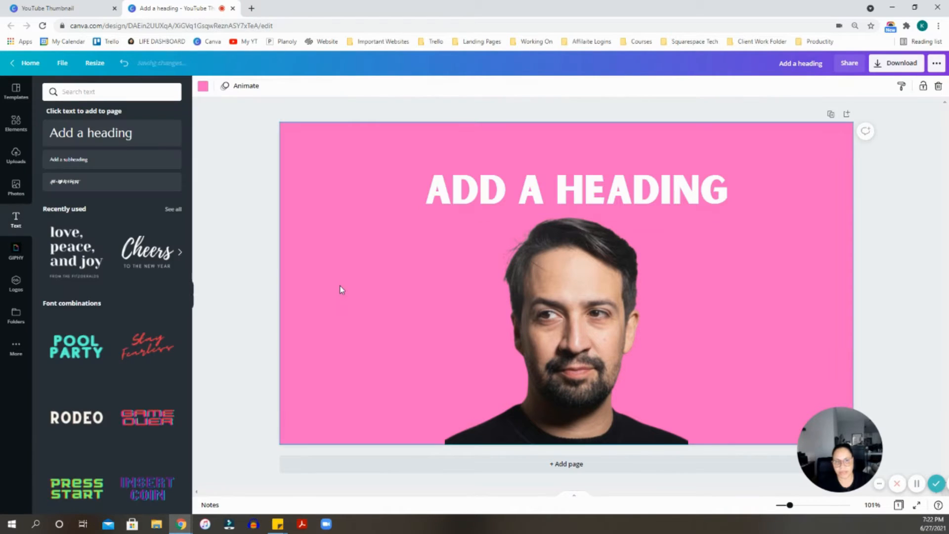
Step: Raise the heading slightly and replace its text with "TIPS FOR AN ASPIRING ACTOR"
left_click(567, 176)
left_click_drag(567, 176, 560, 164)
double_click(562, 174)
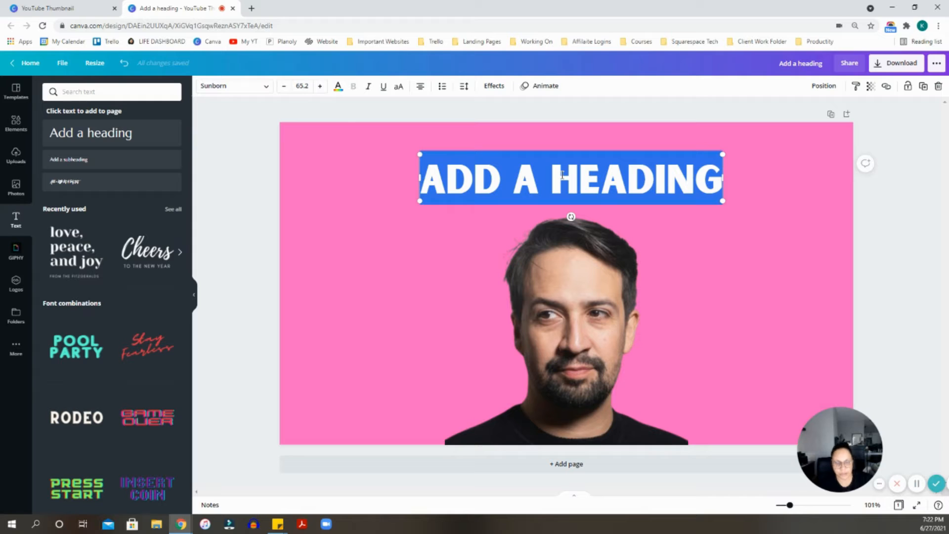
type("TIPS F")
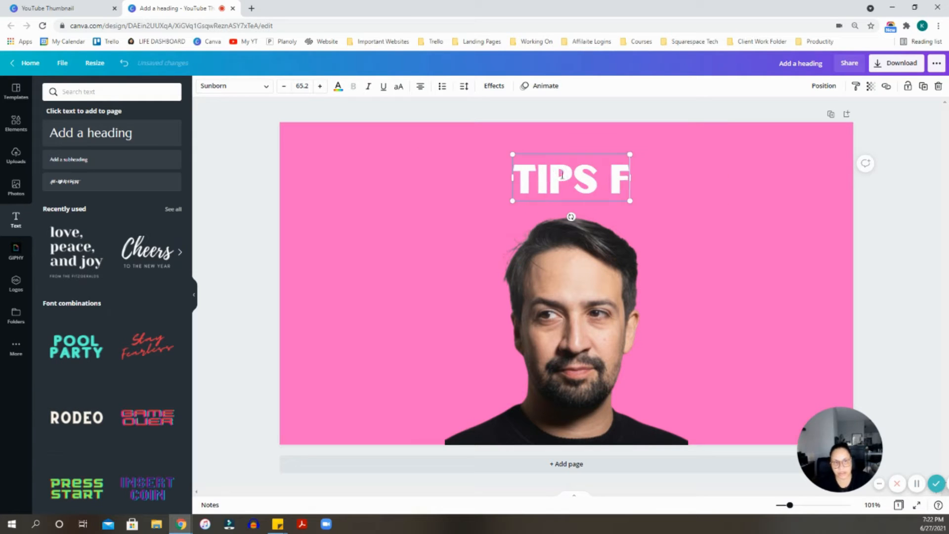
type("OR AN")
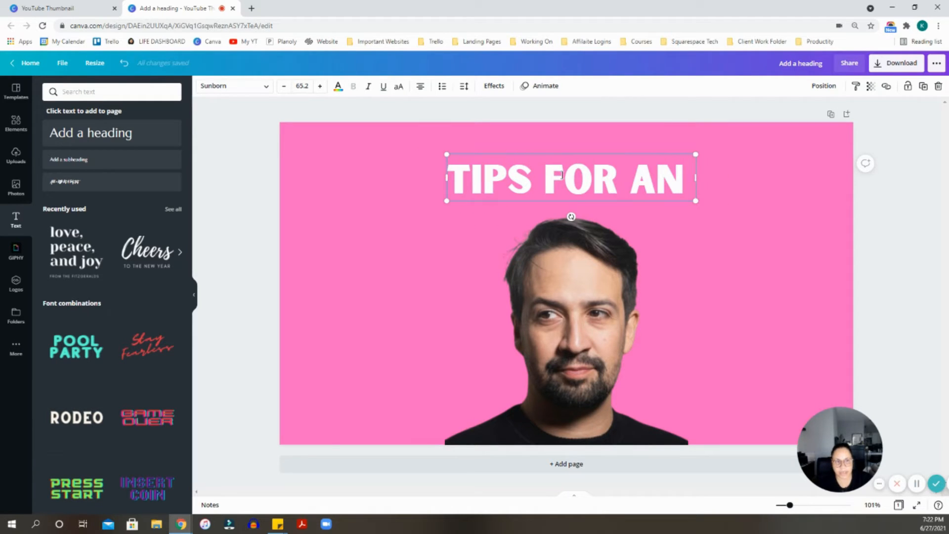
type(" ASPRI")
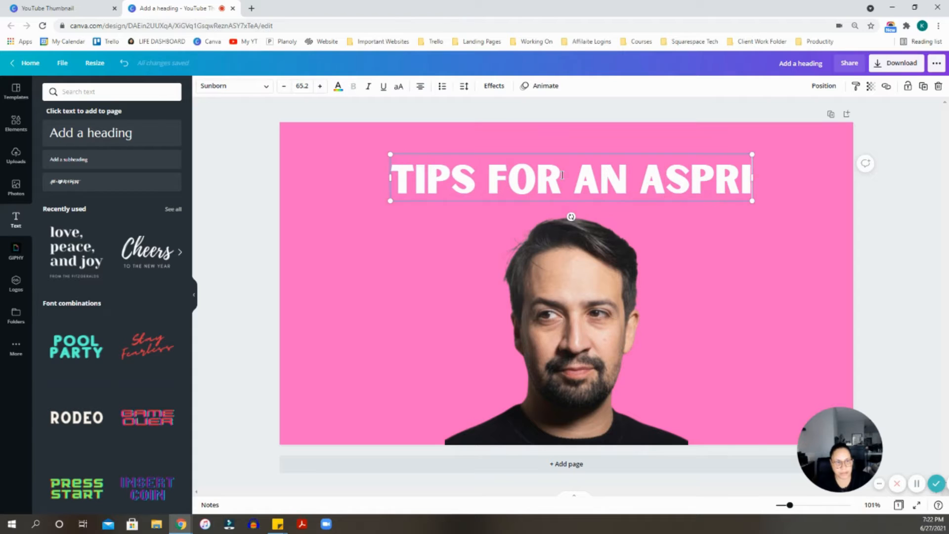
key("BackSpace")
key("BackSpace")
type("IRING AC")
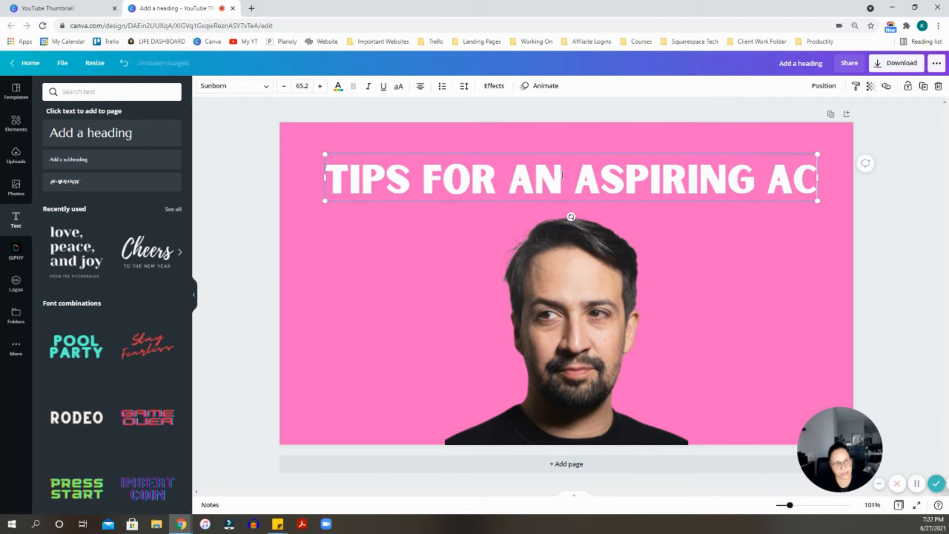
type("TOR")
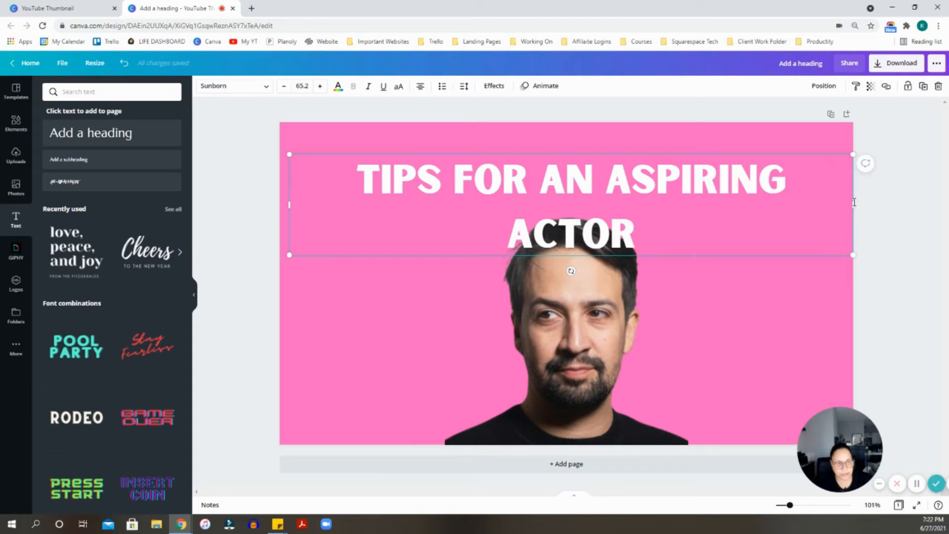
Step: Resize the heading to about size 59.9 so it fits on one line, and center it above the man's head
left_click_drag(853, 205, 746, 205)
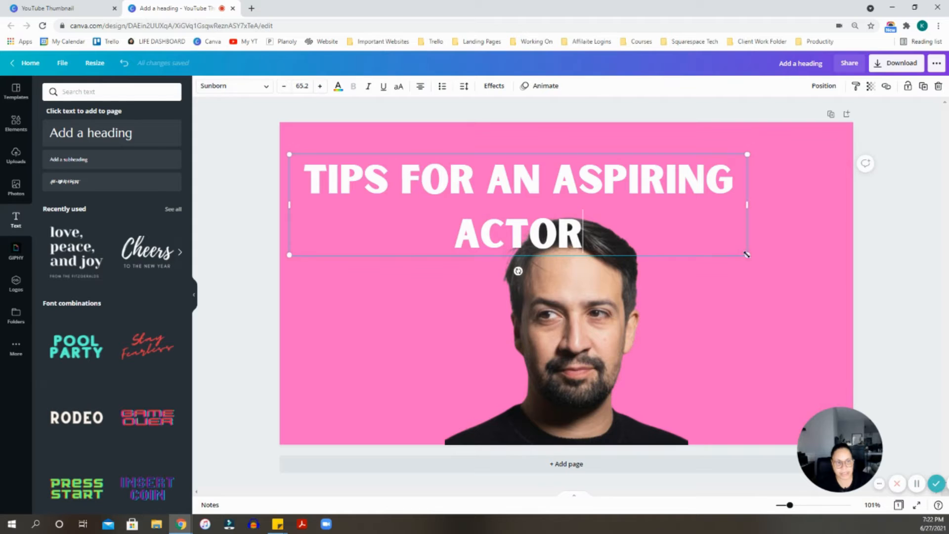
left_click_drag(744, 255, 735, 252)
left_click_drag(736, 204, 833, 202)
left_click(900, 277)
left_click_drag(536, 182, 564, 179)
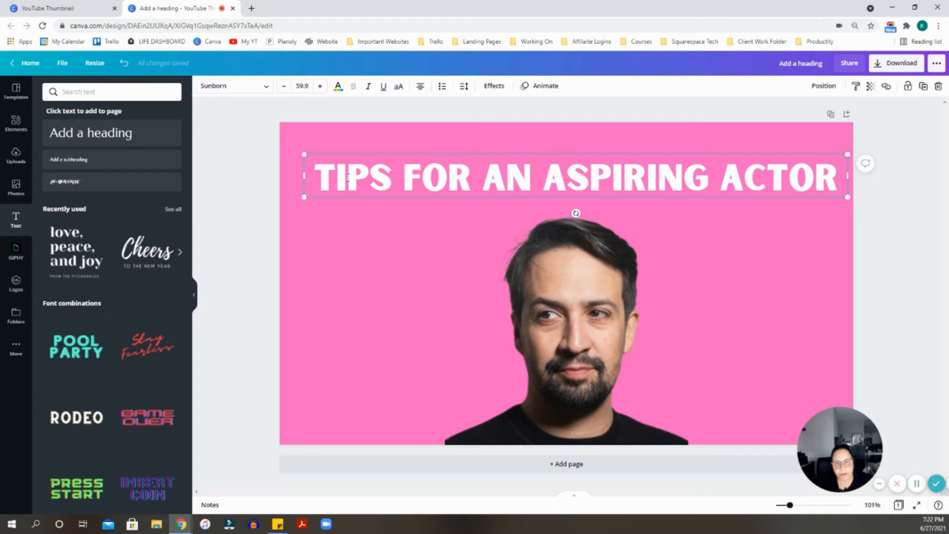
Step: Delete "ASPIRING ACTOR" from the heading, keeping only "TIPS FOR AN"
left_click_drag(348, 177, 834, 179)
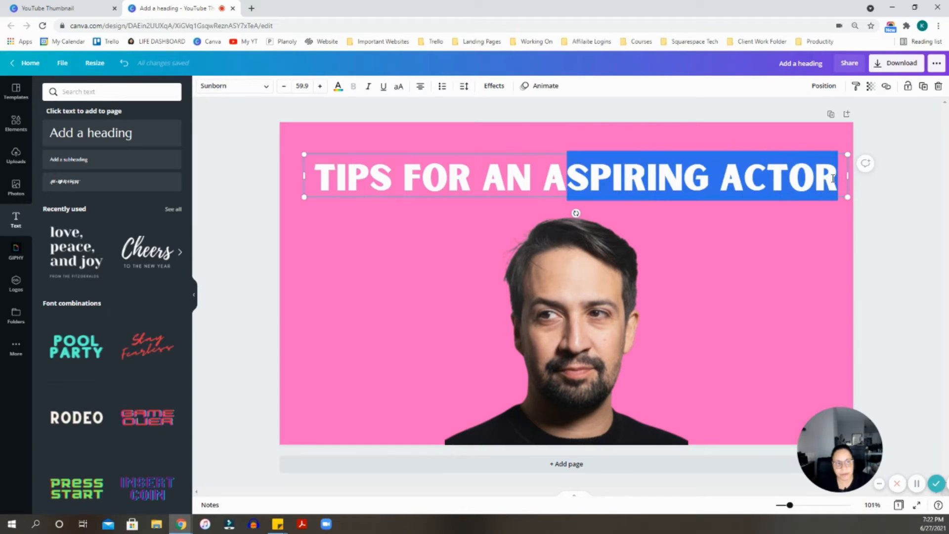
left_click(546, 185)
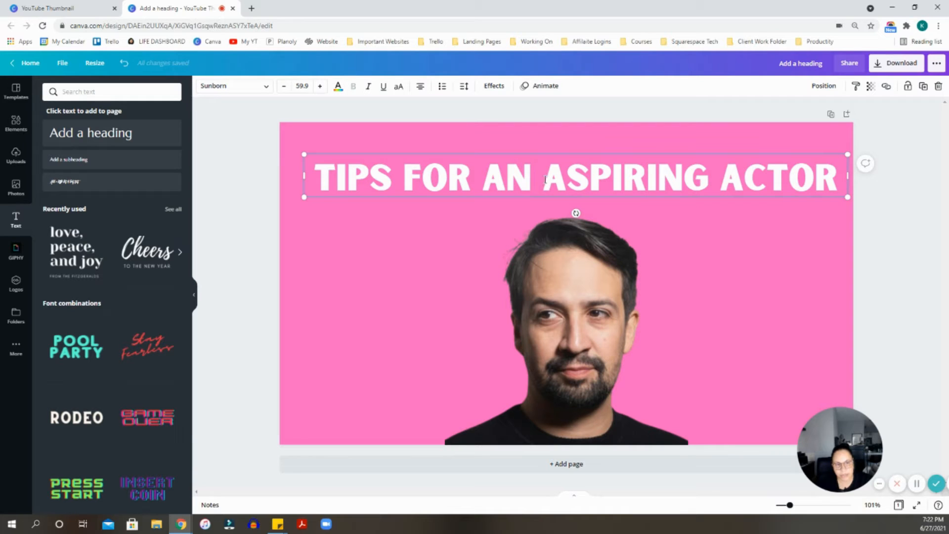
left_click_drag(546, 179, 822, 177)
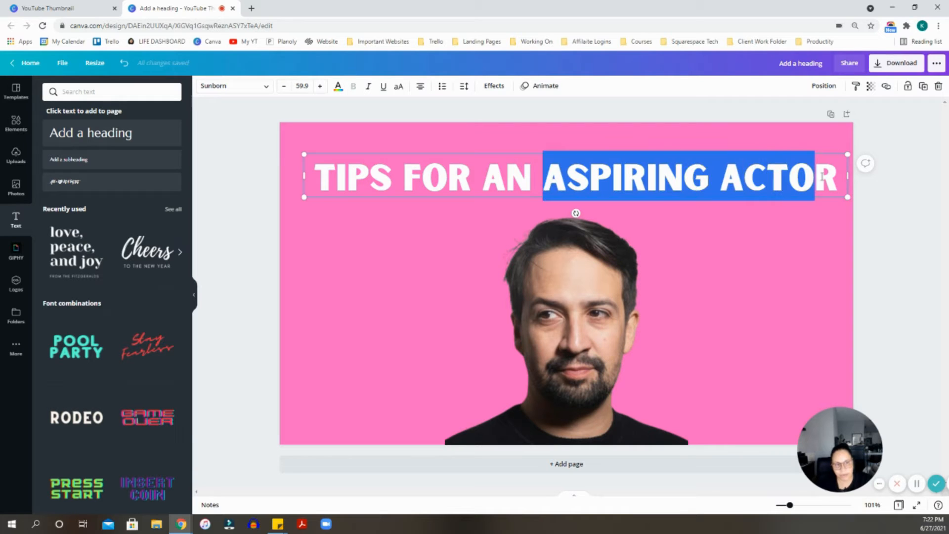
left_click(546, 176)
left_click_drag(544, 177, 836, 179)
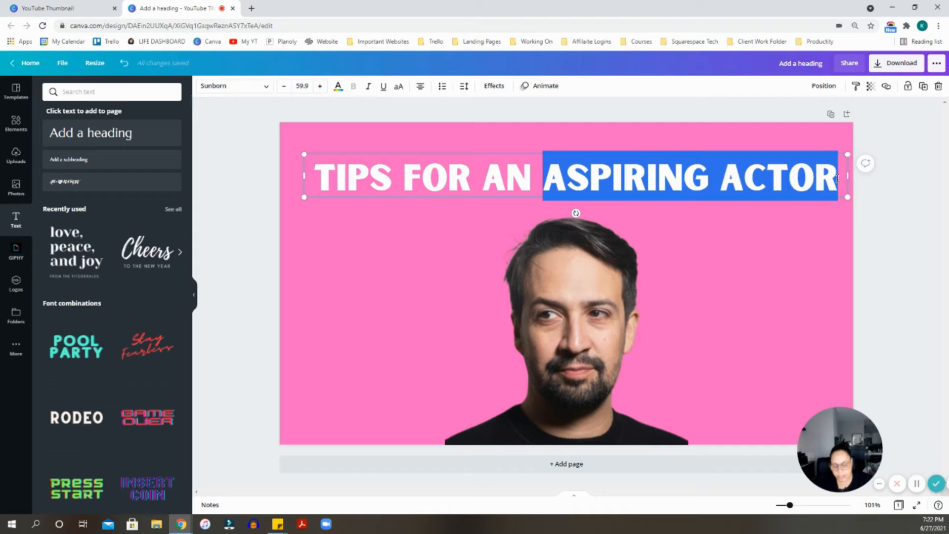
key("BackSpace")
left_click(699, 240)
left_click(699, 185)
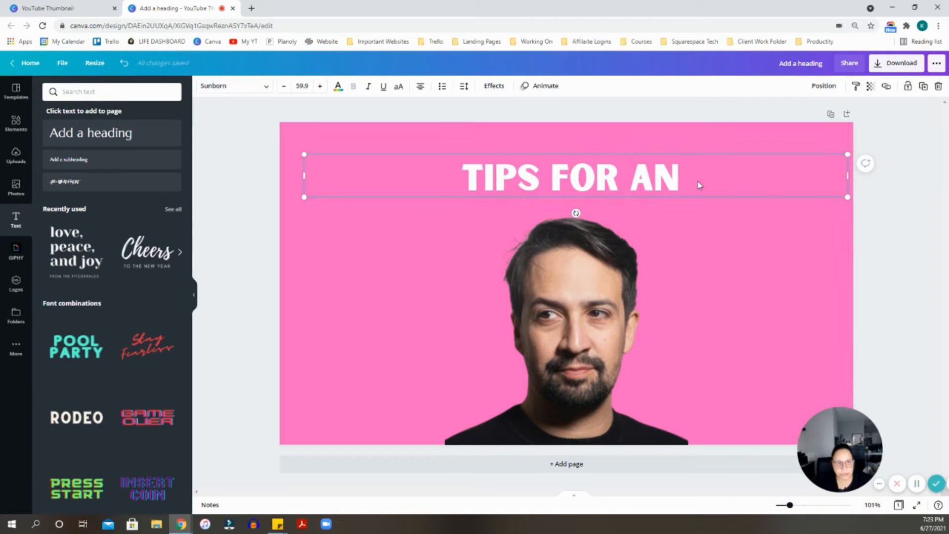
Step: Tighten the heading's text box, enlarge it to about size 130 and place it near the thumbnail's upper-left corner
left_click_drag(848, 176, 686, 226)
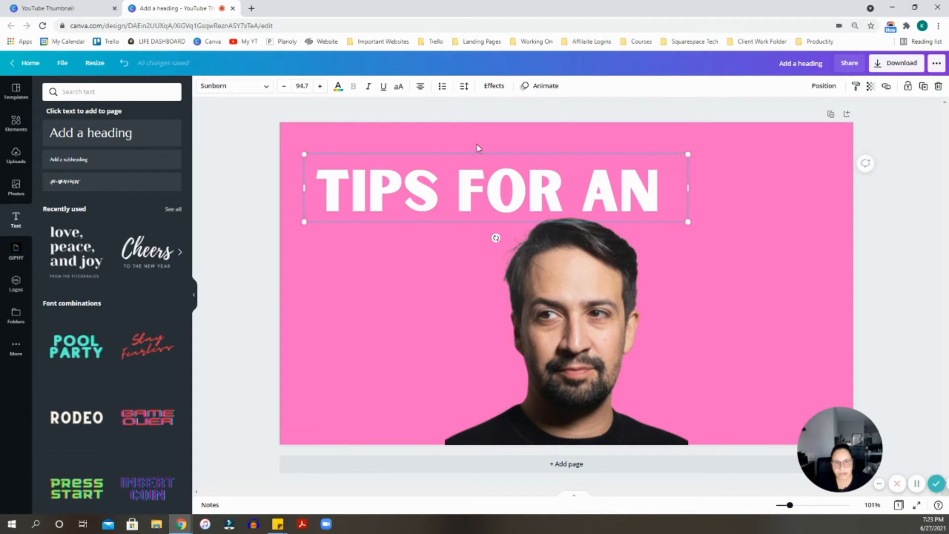
left_click_drag(478, 165, 479, 150)
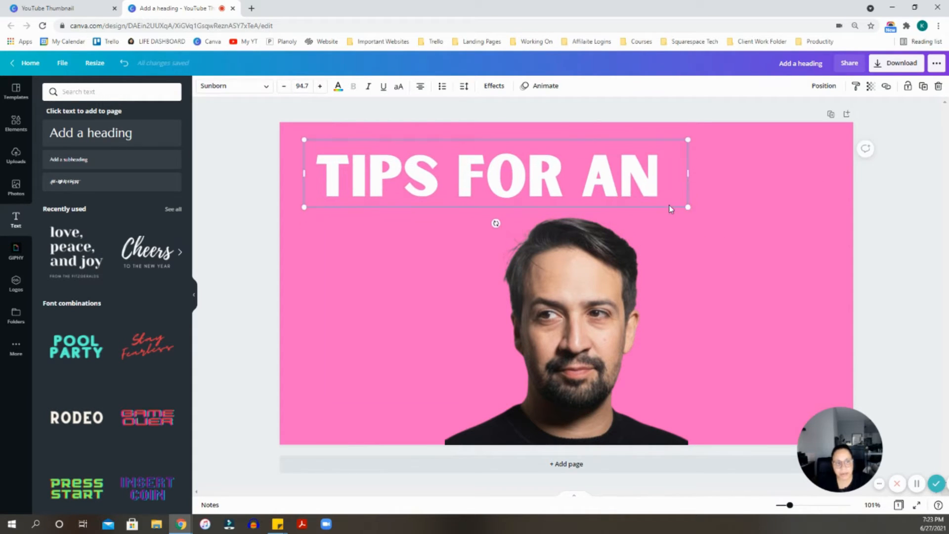
left_click_drag(687, 205, 751, 237)
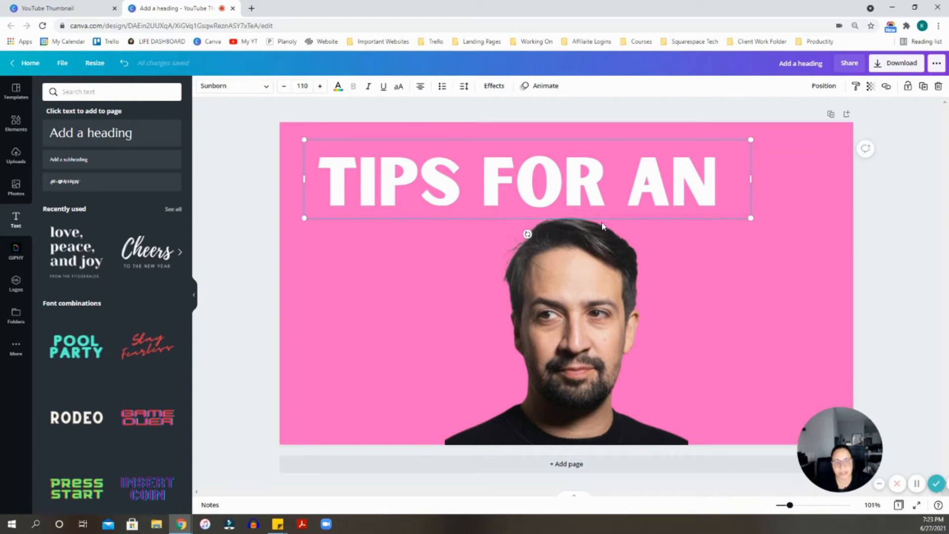
left_click_drag(574, 173, 566, 161)
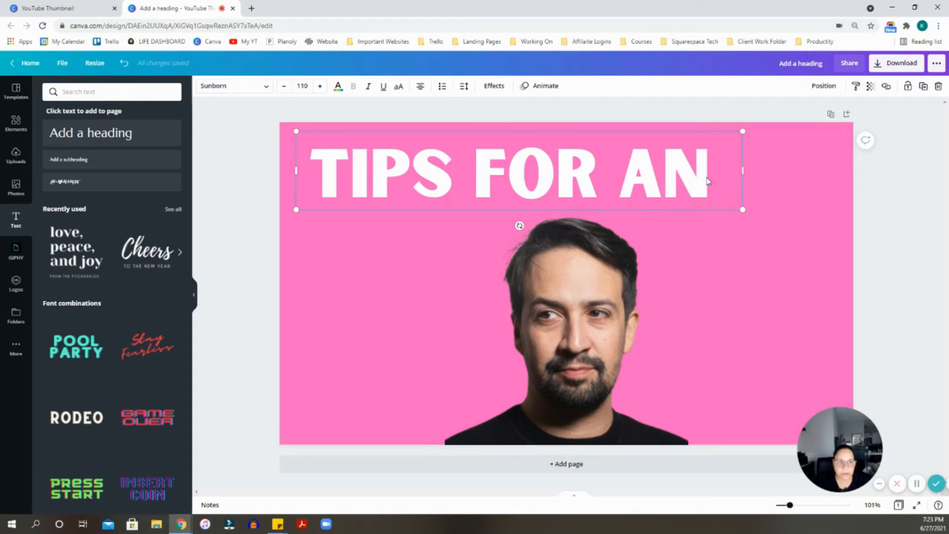
left_click_drag(741, 170, 699, 170)
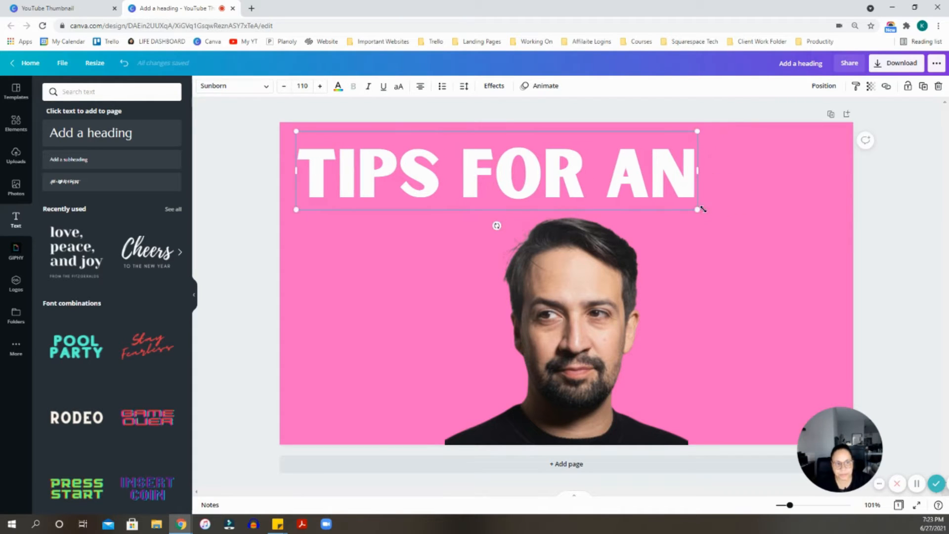
left_click_drag(698, 209, 769, 225)
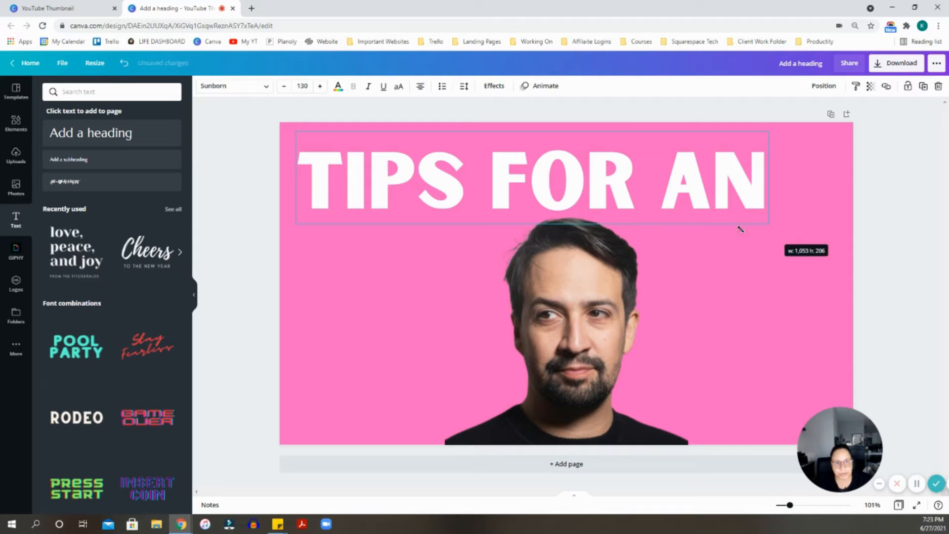
left_click(797, 195)
left_click_drag(593, 160, 592, 147)
left_click(367, 278)
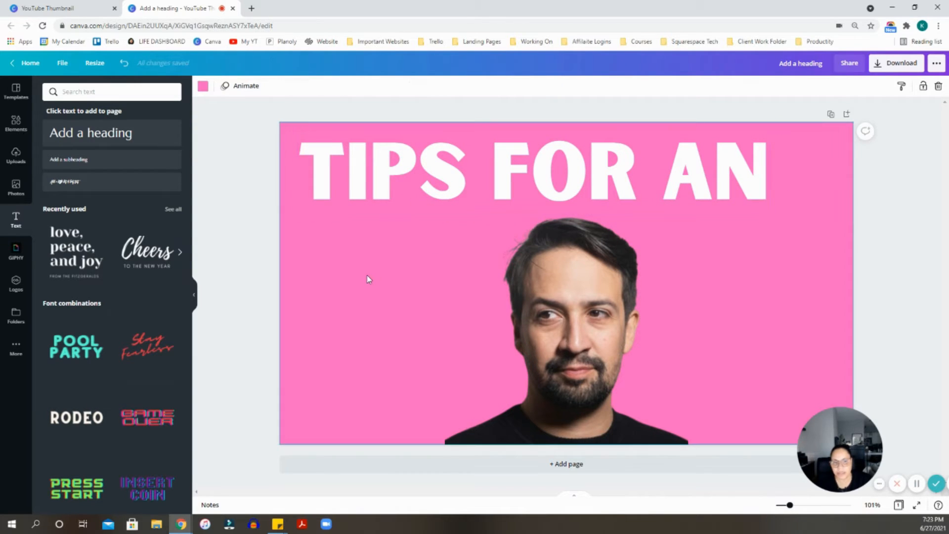
left_click_drag(490, 164, 490, 168)
left_click(363, 254)
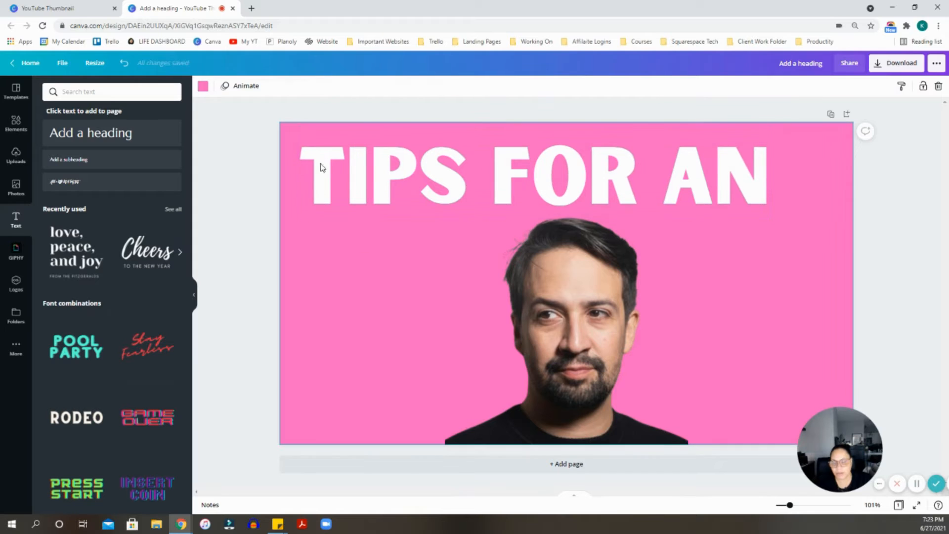
Step: Add a second heading below the first with the text "aspiring" and narrow its box to fit the word
left_click(371, 178)
left_click(119, 133)
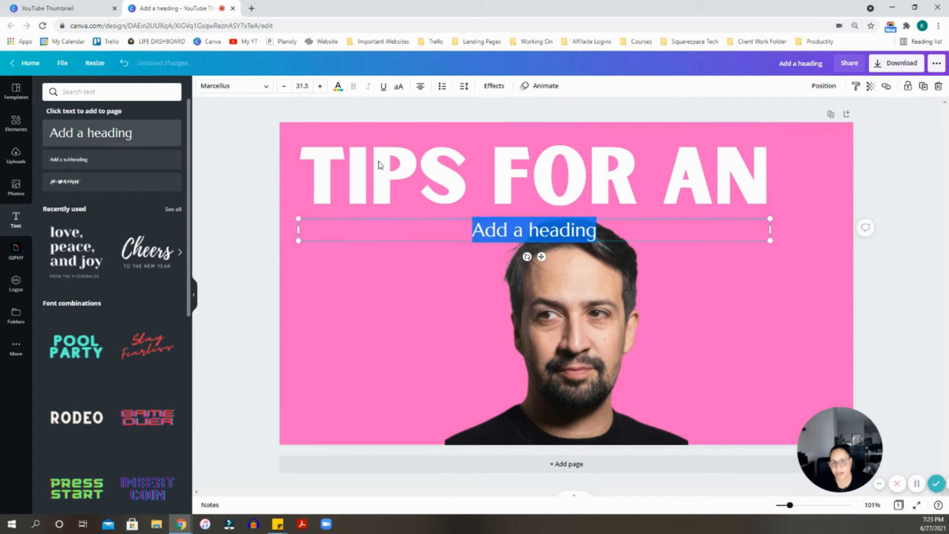
left_click_drag(760, 235, 445, 236)
type("aspiring actor")
double_click(385, 231)
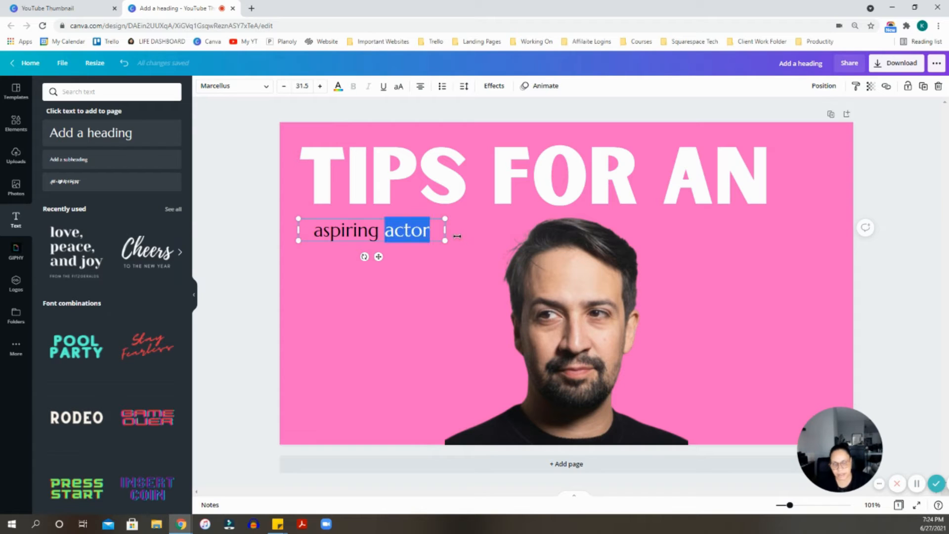
key("BackSpace")
key("BackSpace")
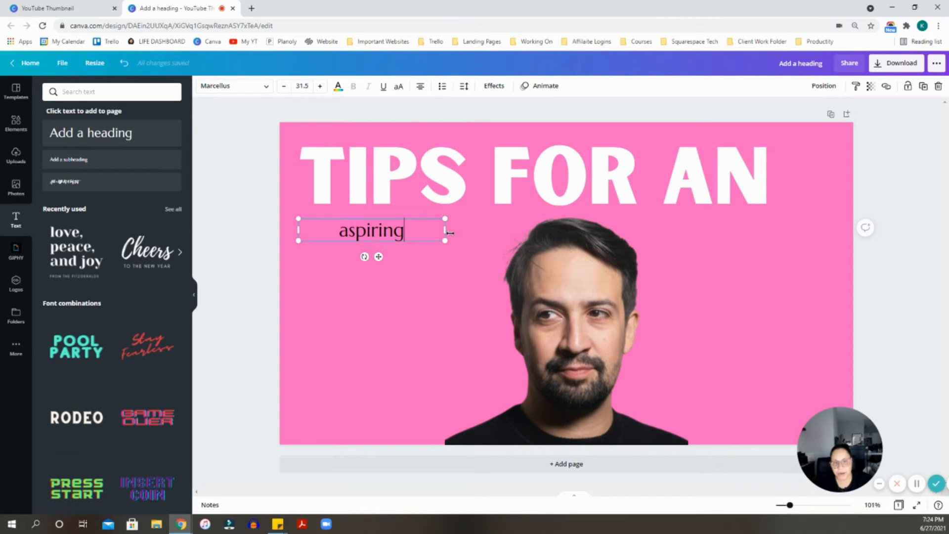
left_click_drag(449, 232, 385, 232)
Step: Change the text color of "aspiring" to white
double_click(350, 230)
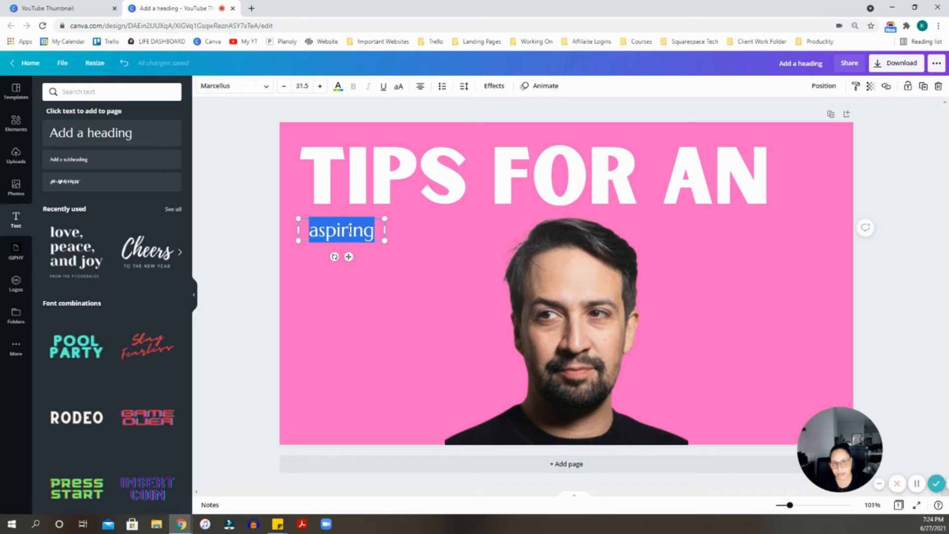
left_click(339, 86)
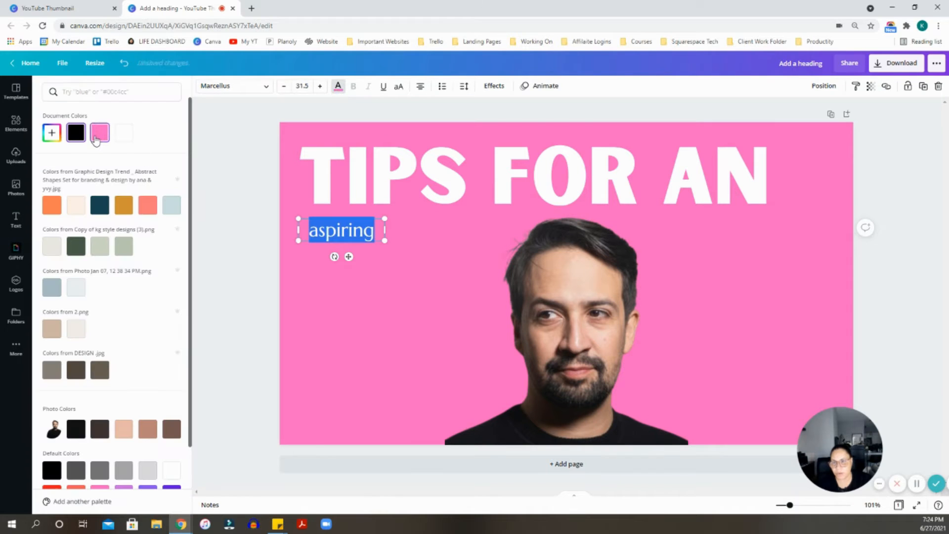
left_click(97, 137)
left_click(391, 254)
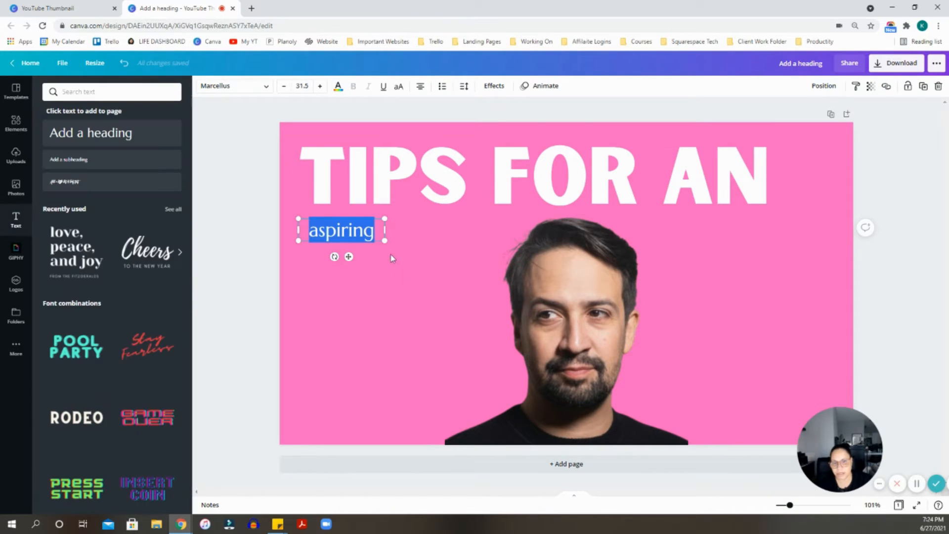
Step: Set the font of "aspiring" to Anton and enlarge the text to about size 86.1
left_click(350, 231)
double_click(350, 231)
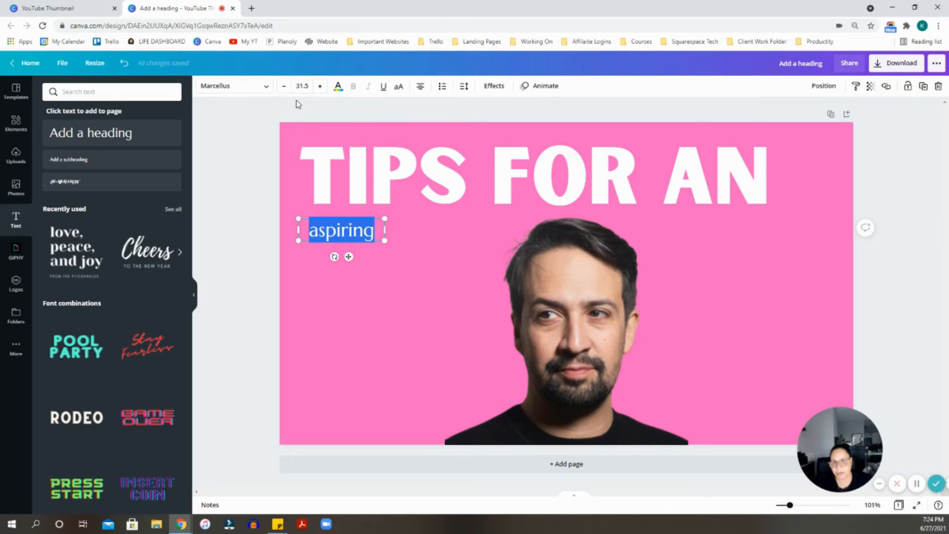
left_click(259, 88)
scroll(109, 254, "down", 5)
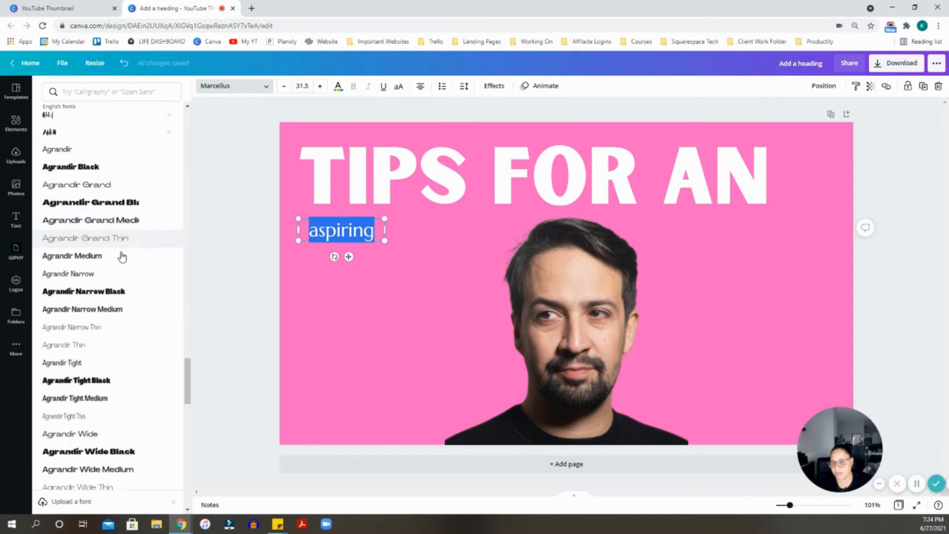
scroll(122, 256, "down", 8)
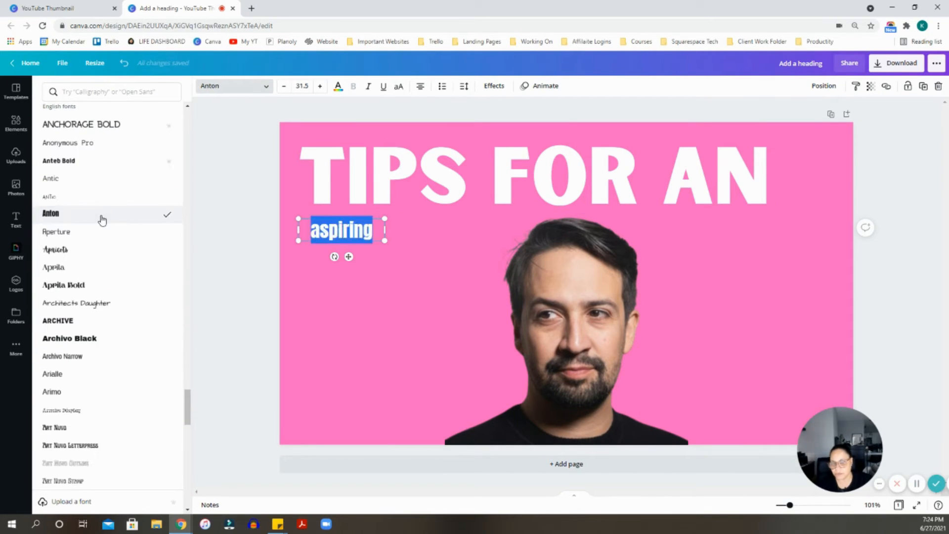
left_click_drag(384, 241, 536, 329)
Step: Move "aspiring" to the right of the man's head, below "AN", and enlarge it to about size 103
left_click(624, 283)
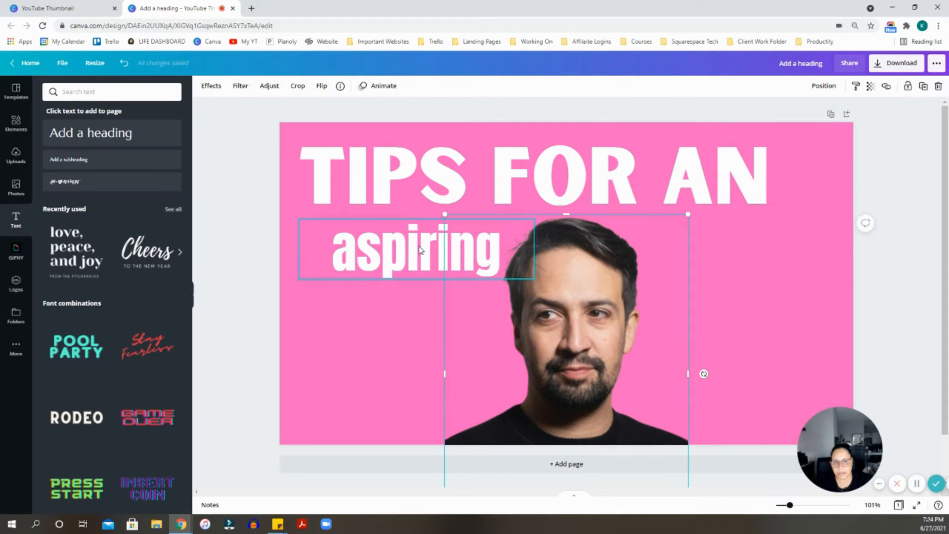
left_click(363, 250)
left_click_drag(364, 250, 671, 227)
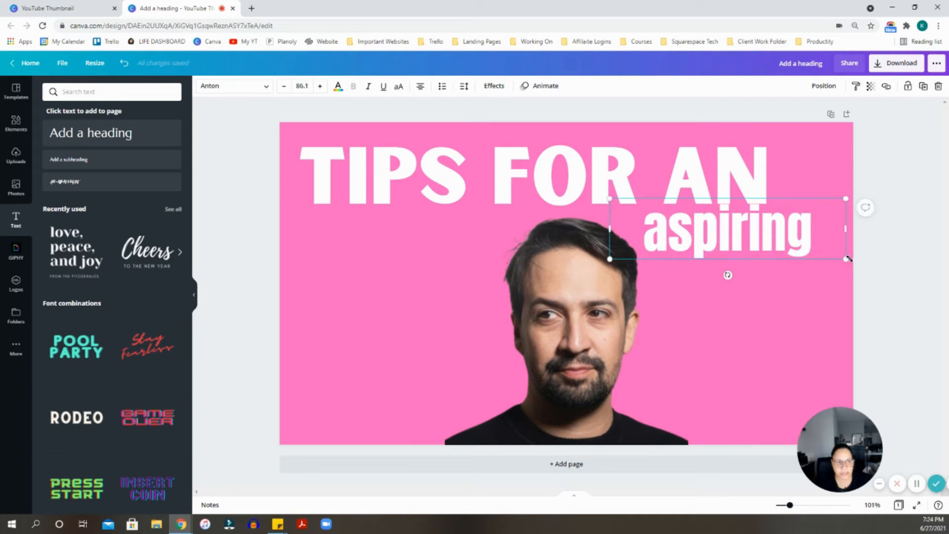
left_click_drag(848, 258, 893, 305)
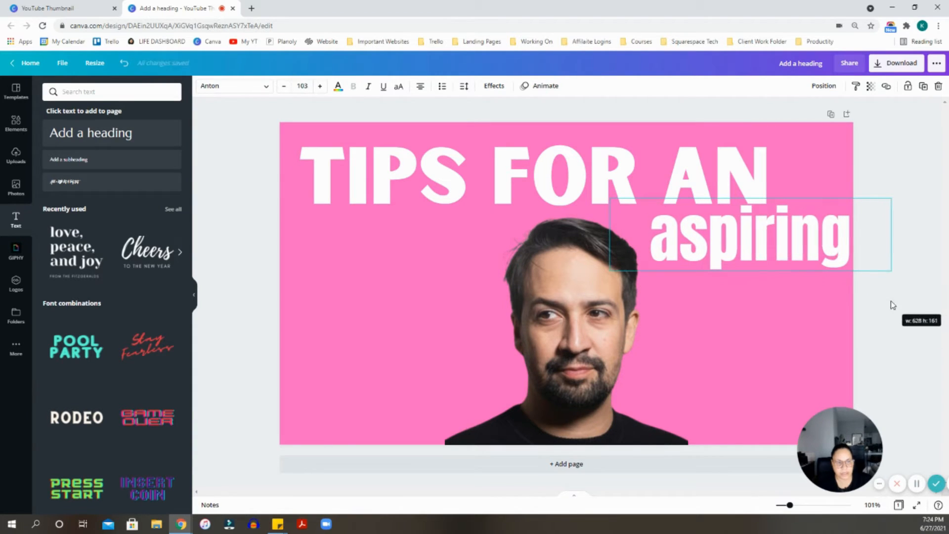
left_click_drag(766, 253, 758, 251)
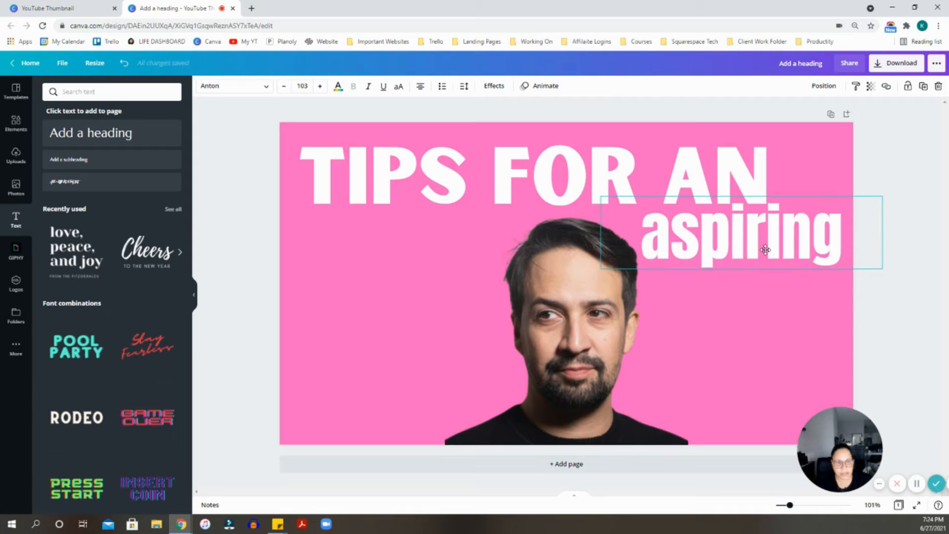
Step: Shift the man's cutout slightly to the left, away from the word "aspiring"
left_click(541, 306)
left_click_drag(543, 325, 508, 320)
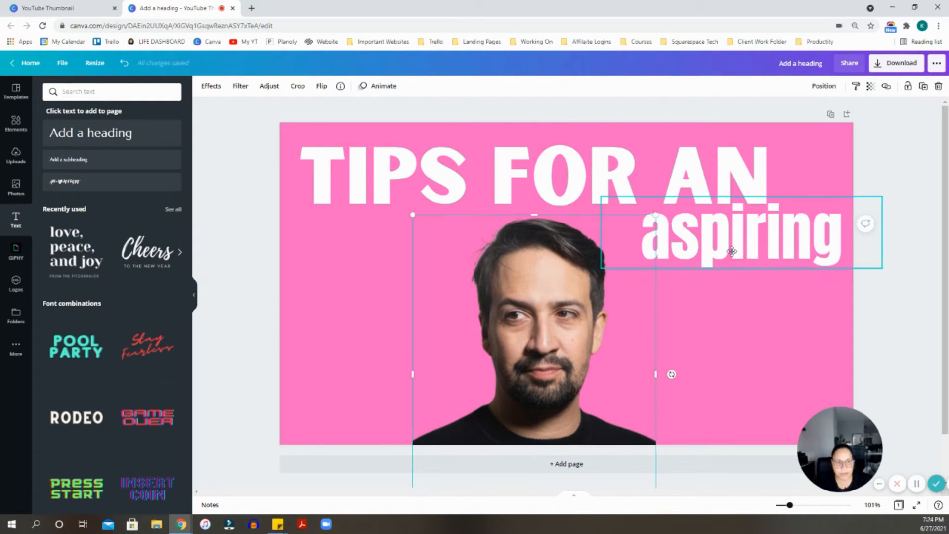
Step: Nudge the word "aspiring" slightly left and down so it sits fully inside the pink thumbnail
left_click_drag(732, 252, 727, 252)
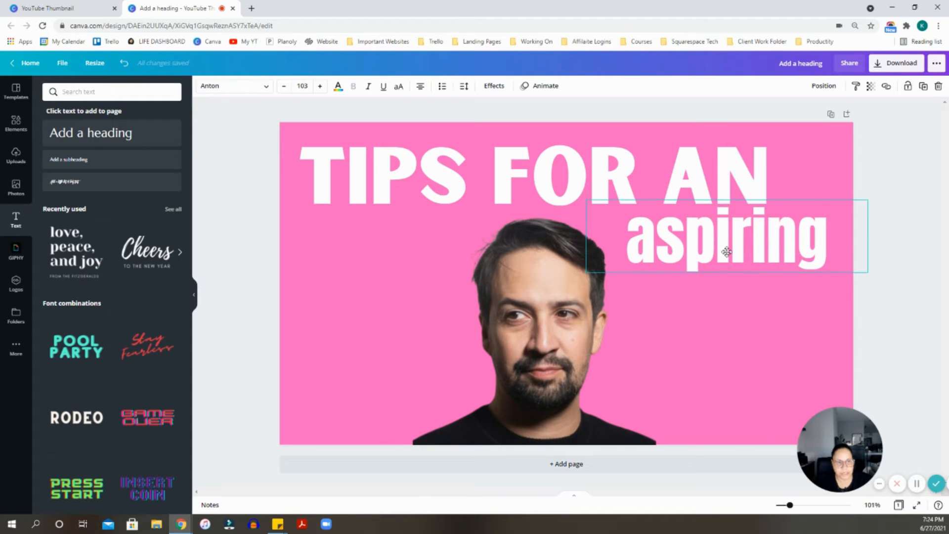
left_click(896, 294)
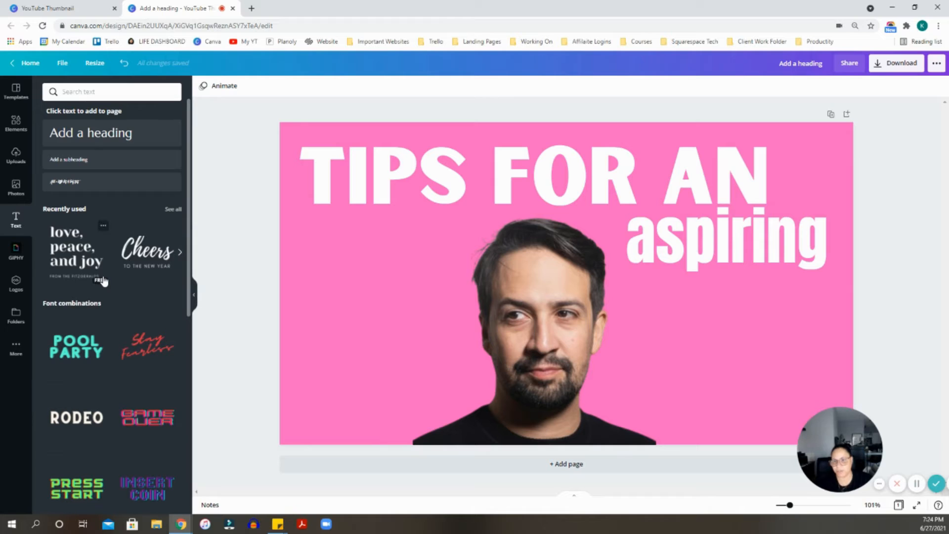
Step: Duplicate the "TIPS FOR AN" text and place the copy across the man's face, below "aspiring"
left_click(696, 246)
left_click(602, 179)
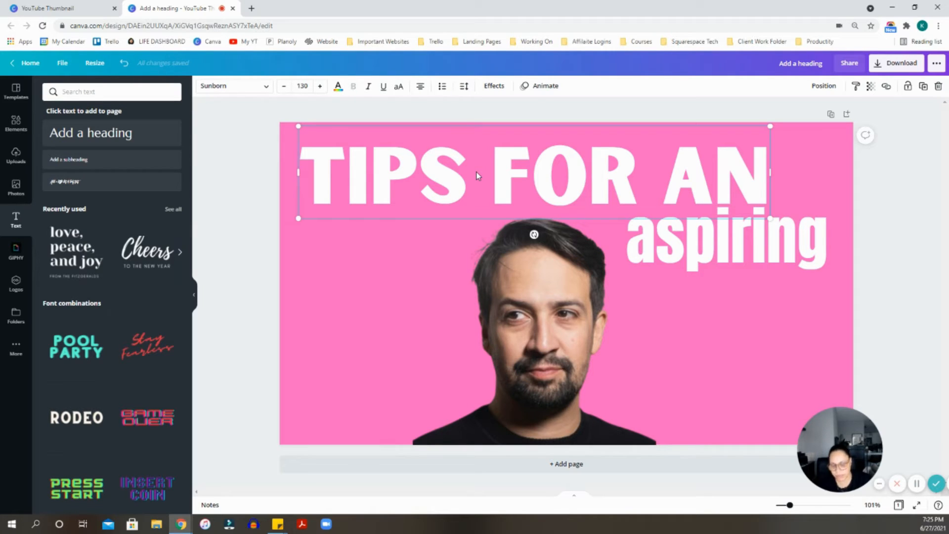
left_click(477, 172)
left_click(366, 240)
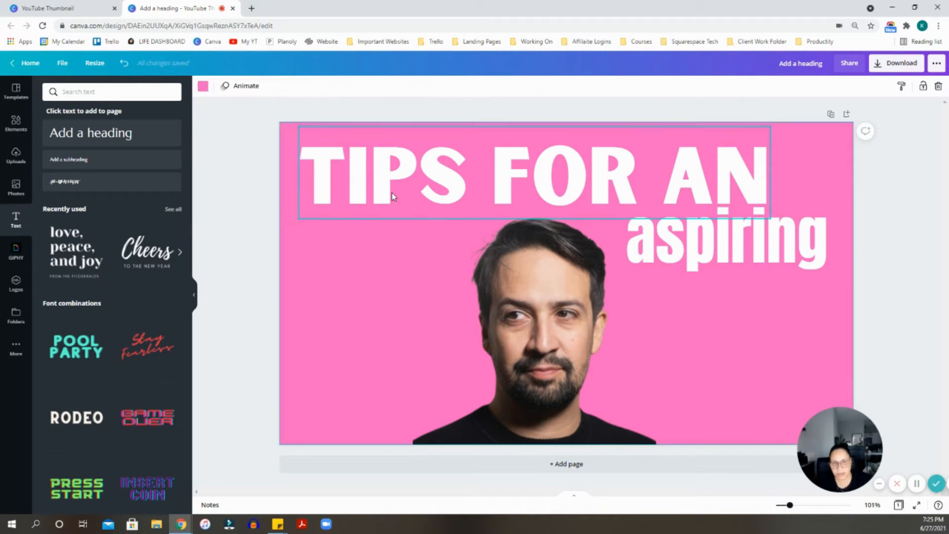
left_click(394, 195)
right_click(401, 192)
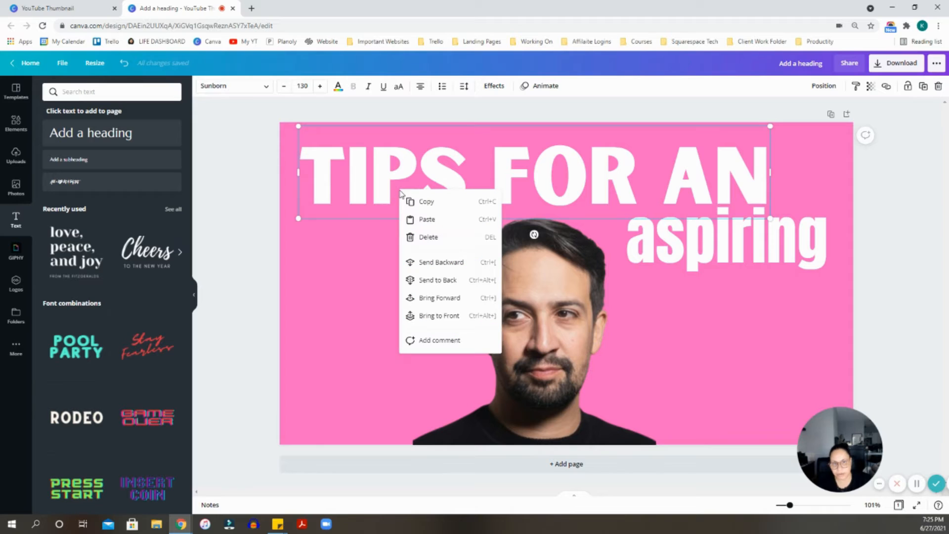
left_click(436, 202)
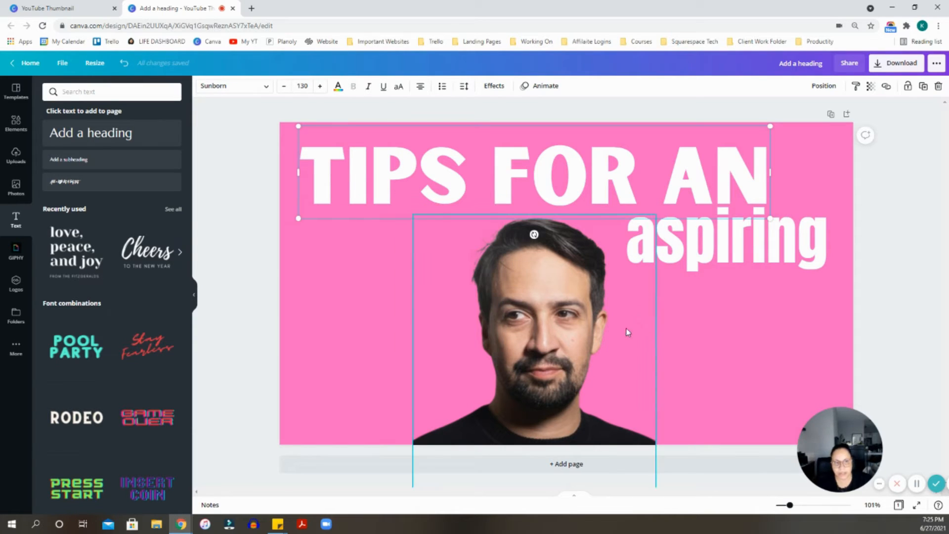
key("ctrl+v")
left_click_drag(533, 179, 547, 304)
Step: Replace the wording of the duplicated heading with "ACTOR"
double_click(542, 315)
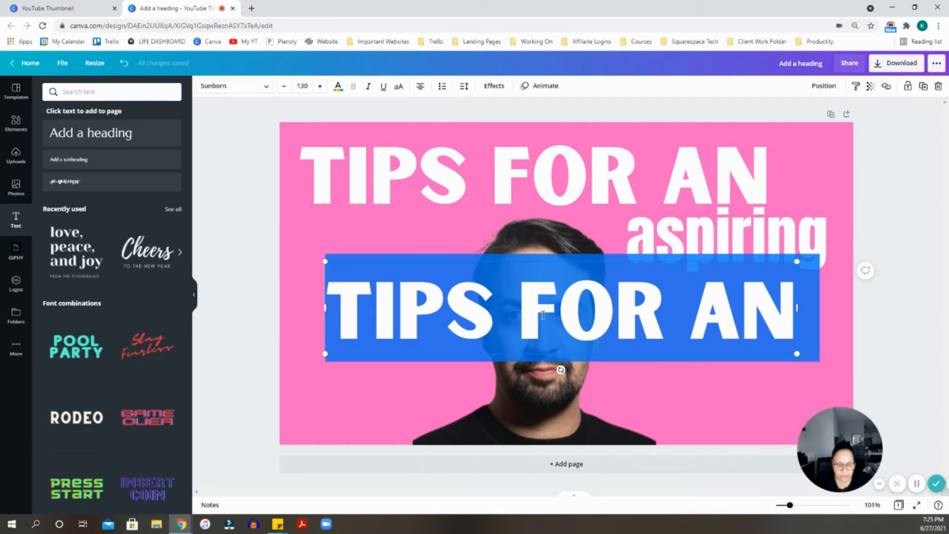
type("PAS")
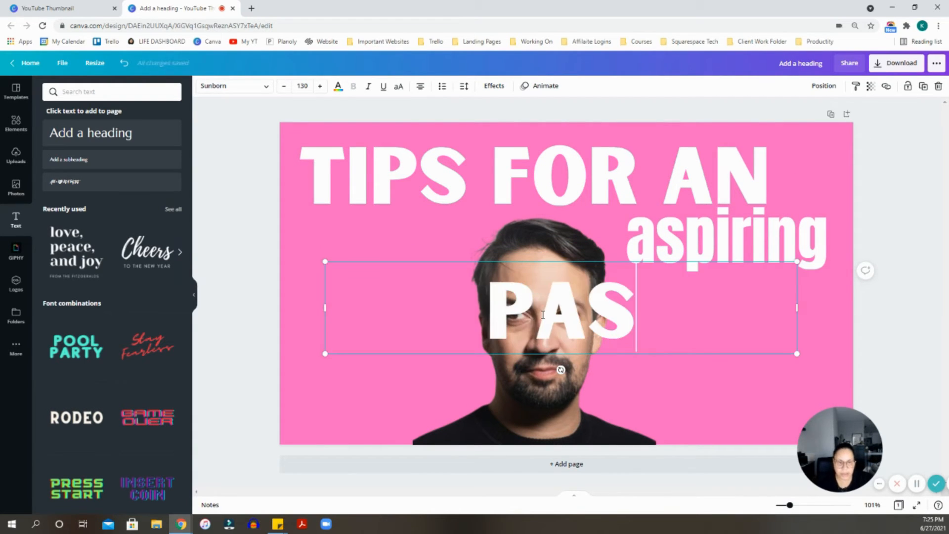
key("BackSpace")
key("BackSpace")
key("BackSpace")
type("ACTOR")
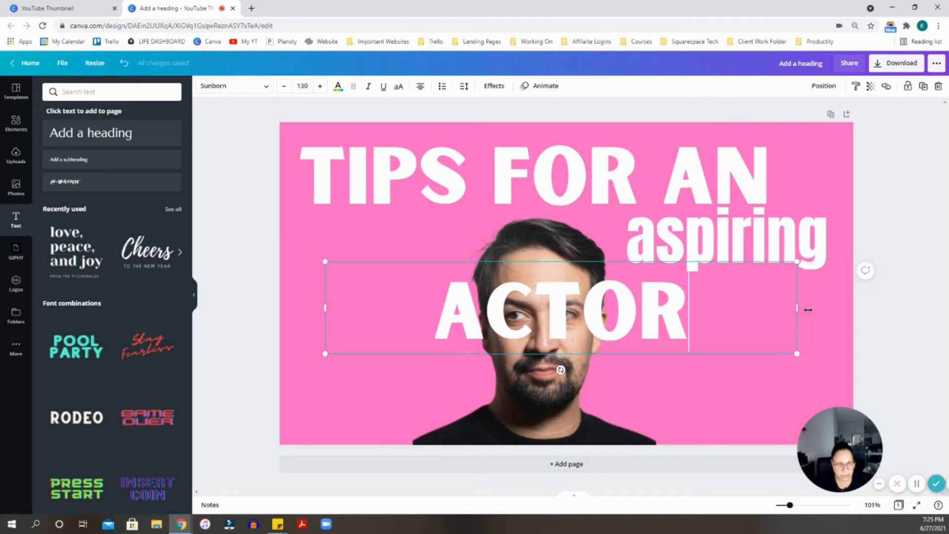
Step: Narrow the "ACTOR" text box, enlarge the text to about size 160 and place it below "aspiring" near the thumbnail's right edge
left_click_drag(808, 310, 713, 373)
left_click_drag(497, 337, 642, 333)
left_click(762, 348)
left_click(560, 349)
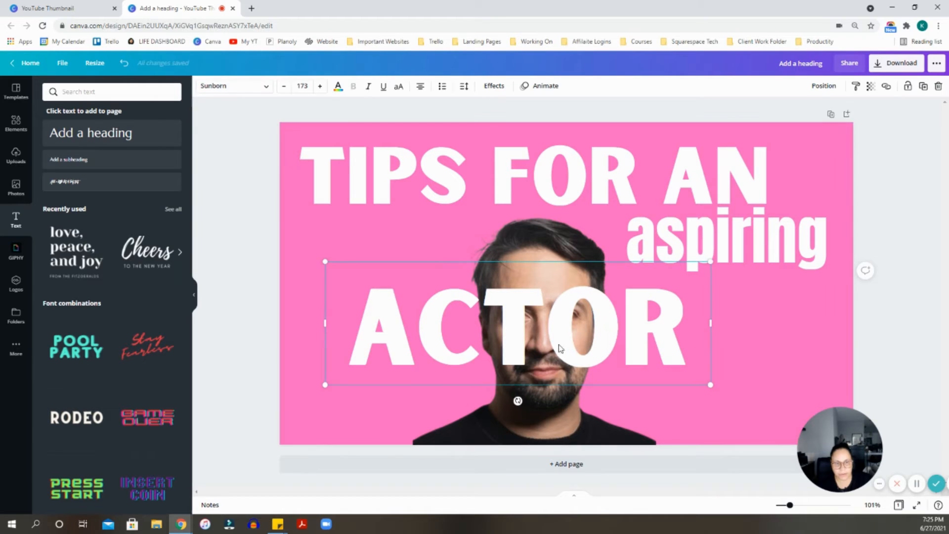
left_click_drag(560, 349, 712, 343)
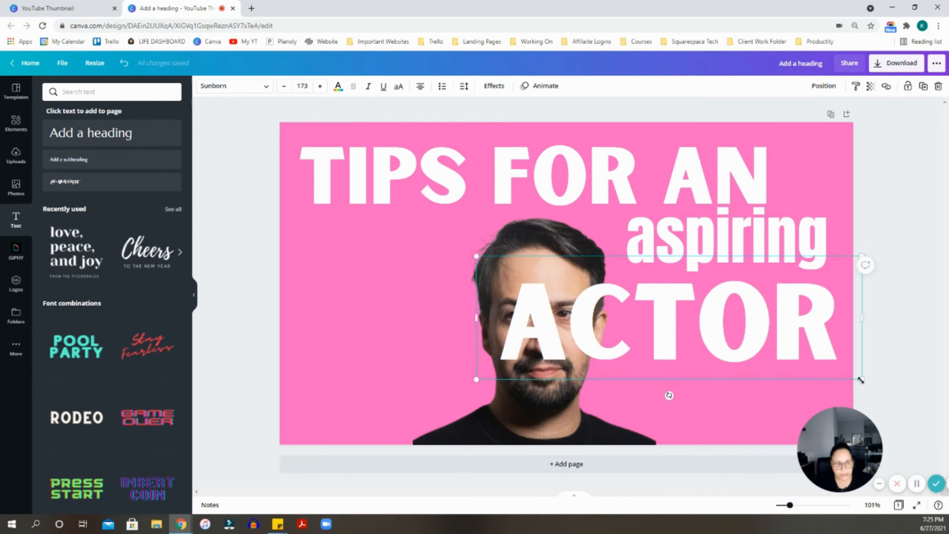
left_click_drag(861, 380, 835, 380)
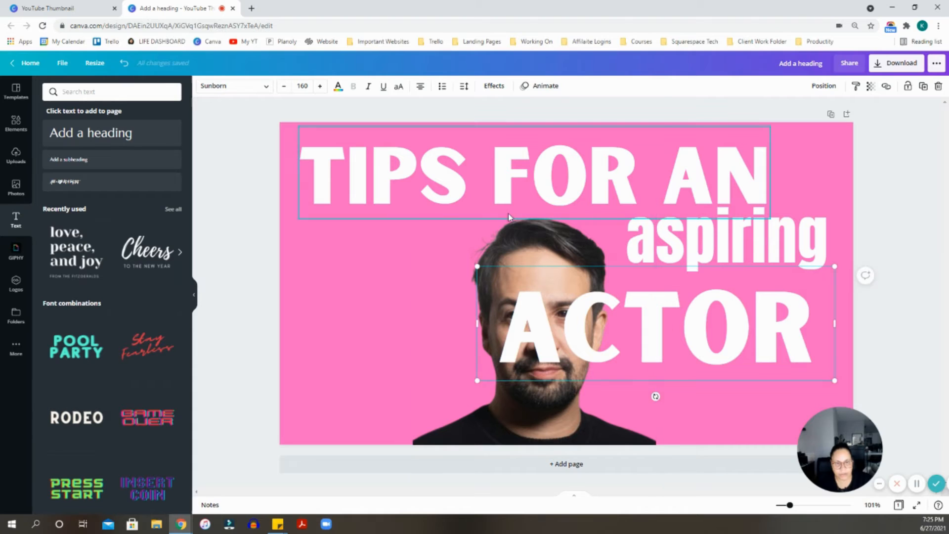
left_click_drag(710, 322, 744, 325)
Step: Move the man's cutout left, away from "ACTOR", and enlarge it until his head reaches the "TIPS FOR AN" line
left_click(528, 243)
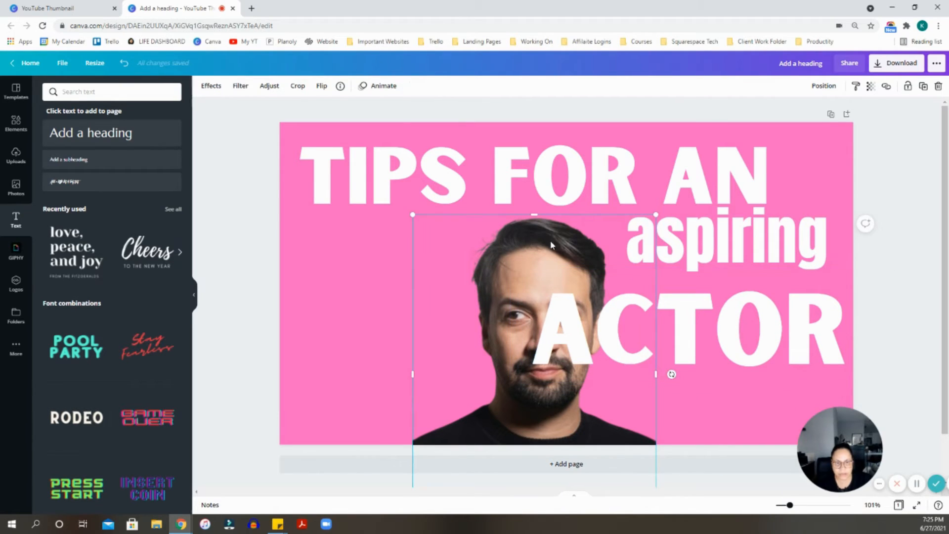
left_click_drag(551, 243, 510, 240)
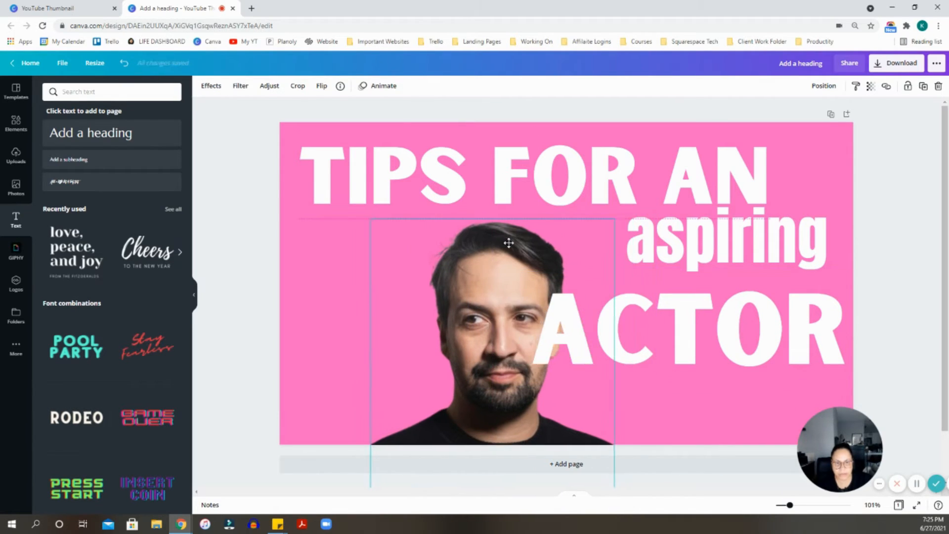
left_click(790, 340)
left_click_drag(371, 211, 352, 186)
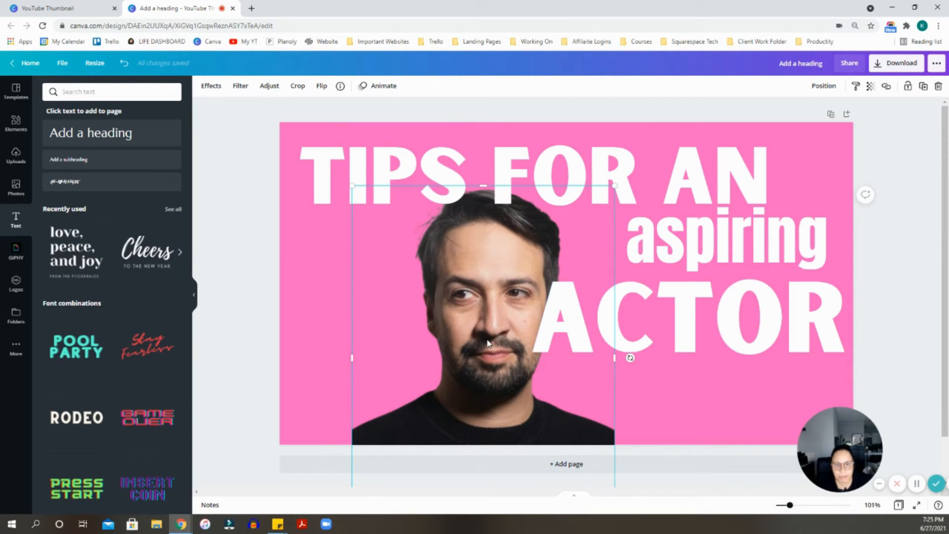
left_click_drag(350, 184, 346, 179)
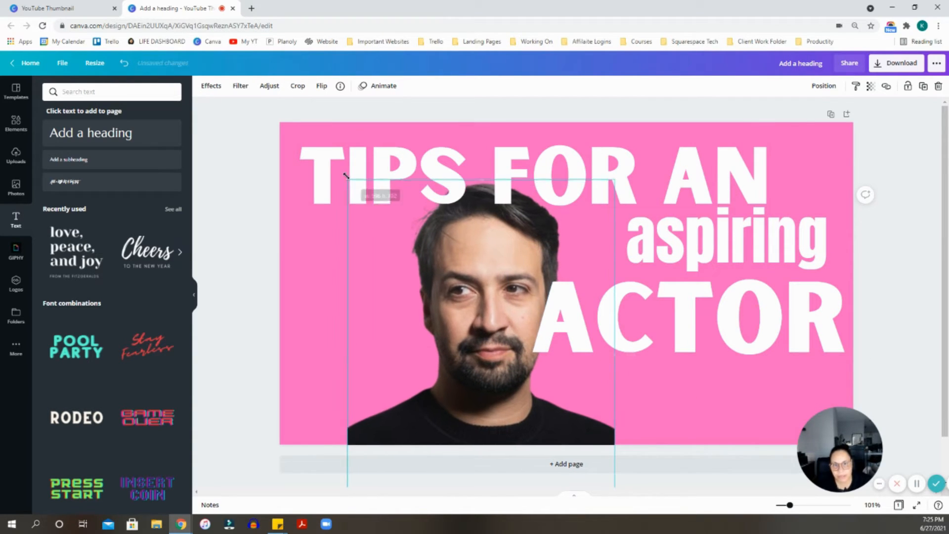
Step: Nudge "TIPS FOR AN" slightly upward and enlarge the man's cutout a little more toward the upper right
left_click_drag(584, 154, 582, 149)
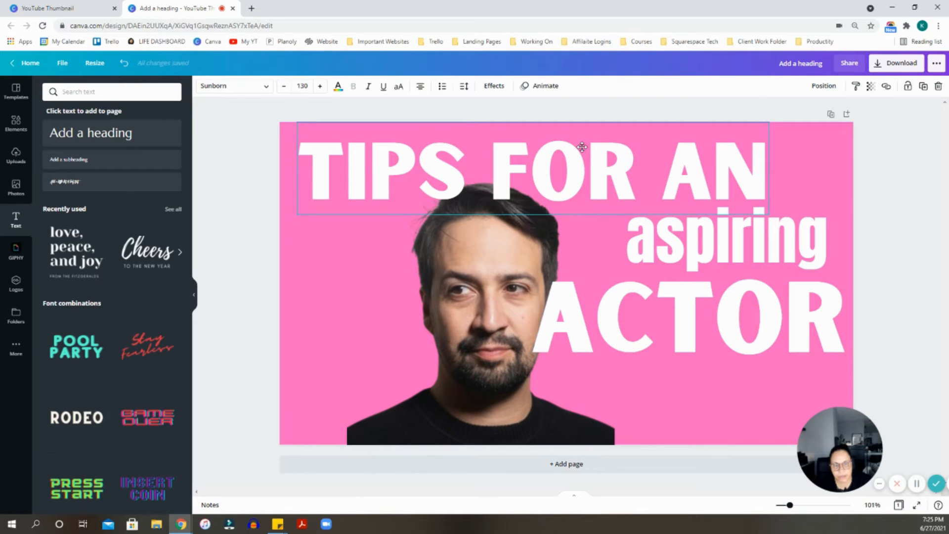
left_click(617, 486)
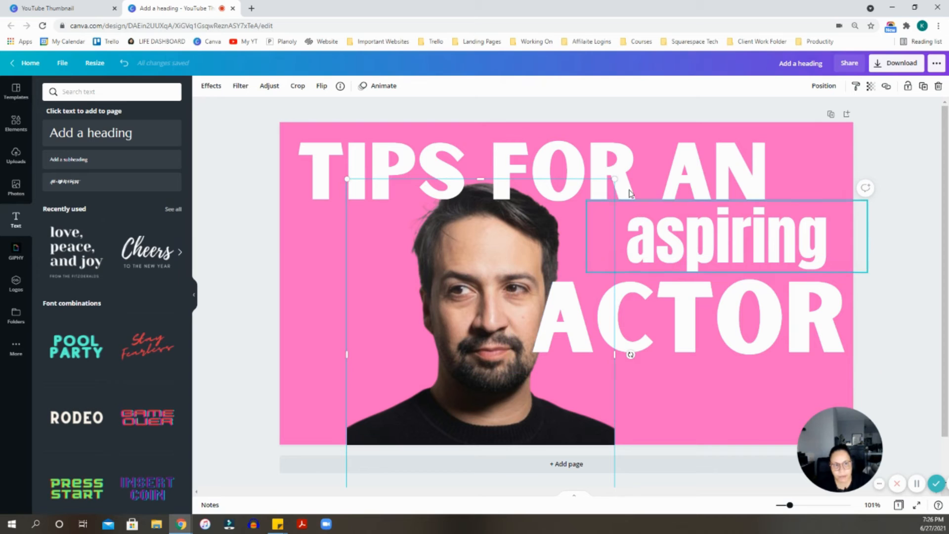
left_click_drag(616, 179, 642, 168)
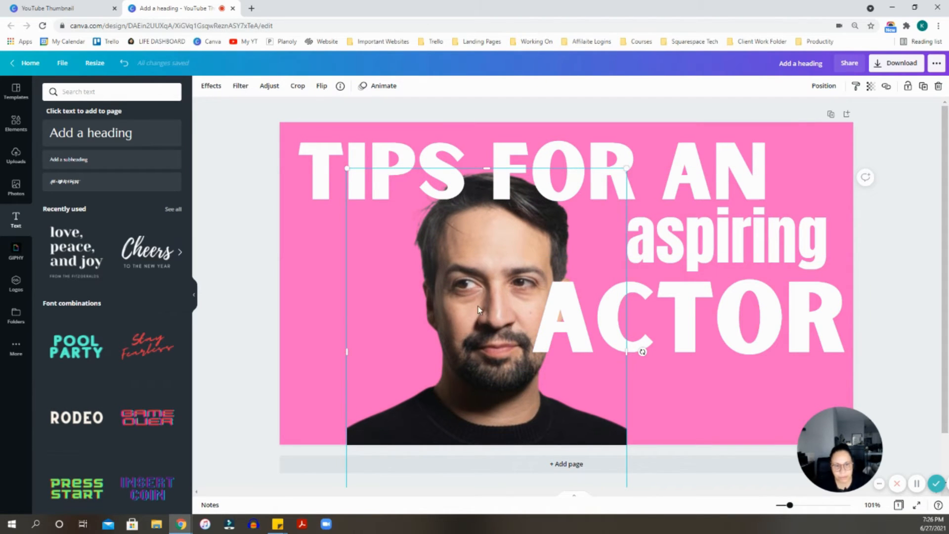
Step: Nudge "ACTOR" slightly upward, closer to the word "aspiring"
left_click(715, 341)
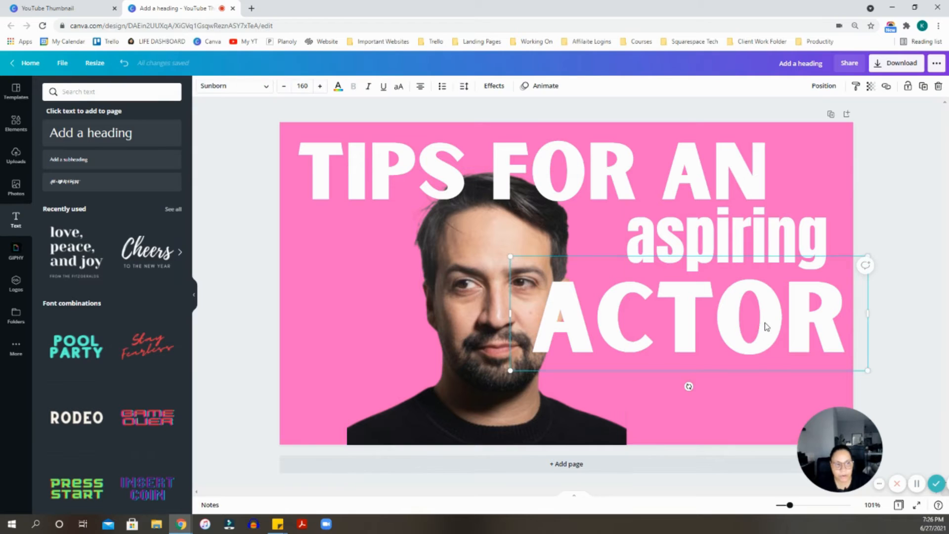
left_click_drag(765, 327, 765, 323)
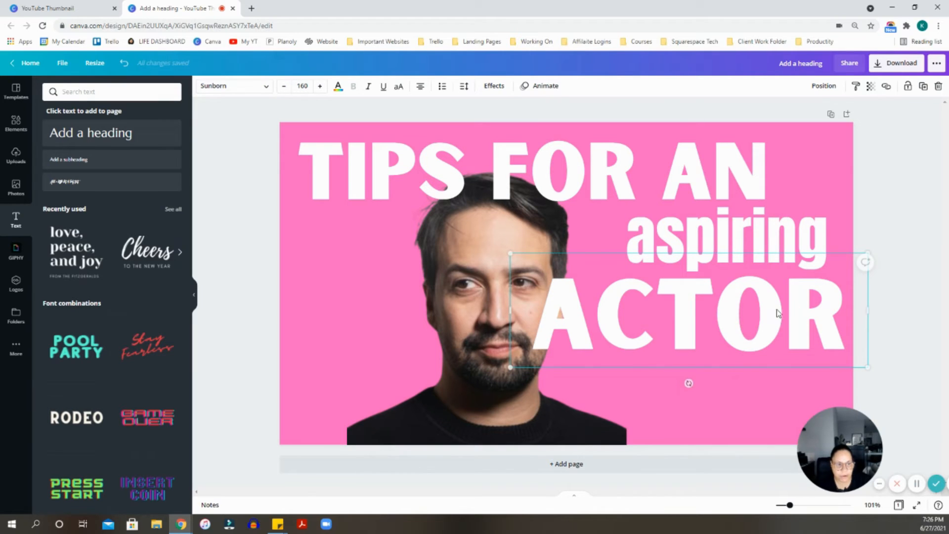
left_click(911, 307)
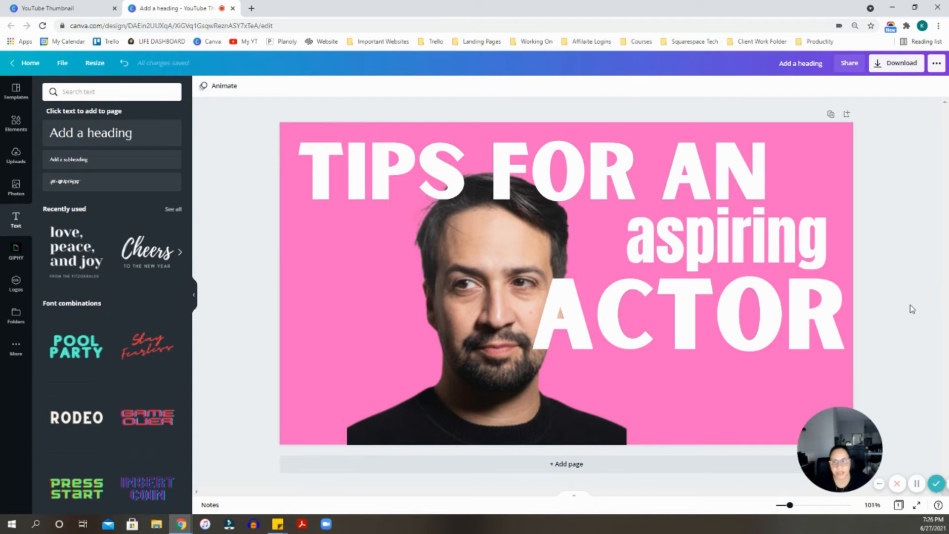
Step: Search the elements for "checklist" and add the plain green check mark to the thumbnail
left_click(16, 122)
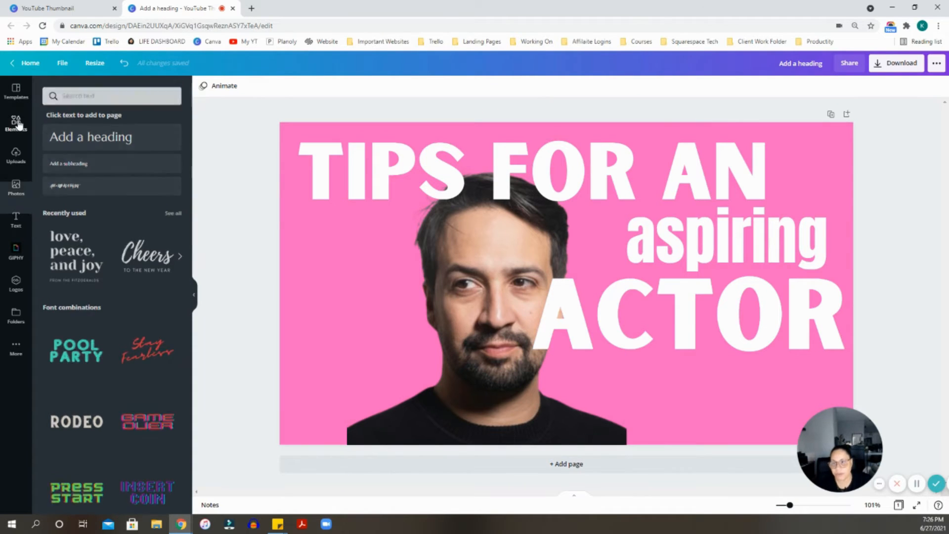
left_click(96, 93)
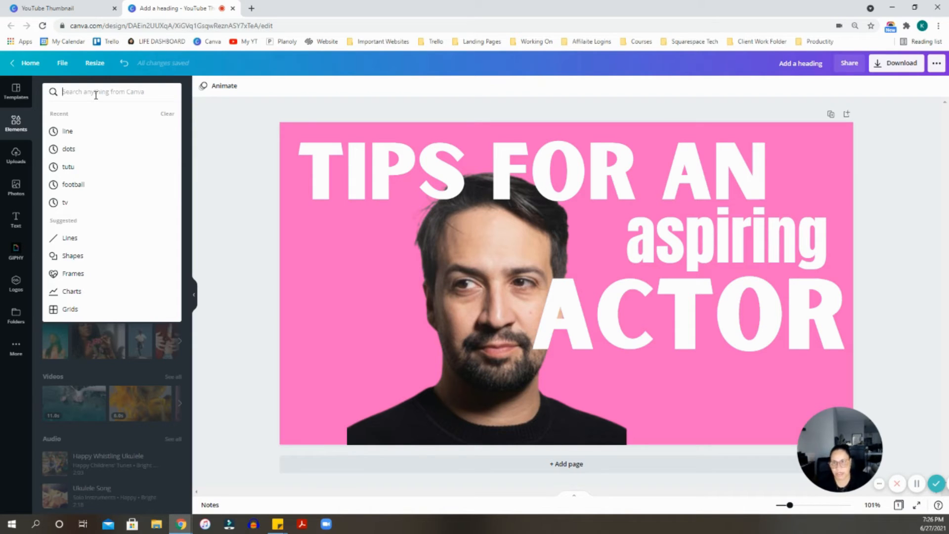
type("checklist")
key("Return")
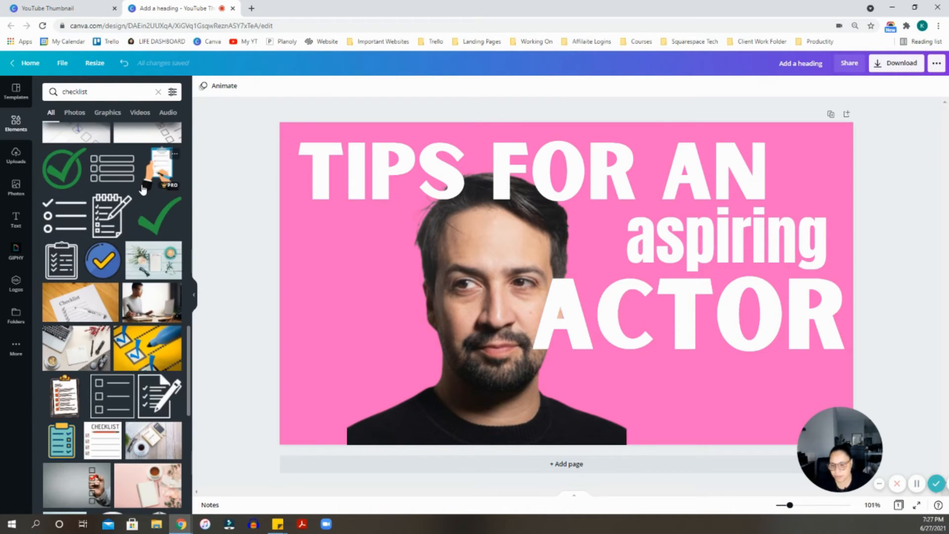
scroll(144, 222, "up", 1)
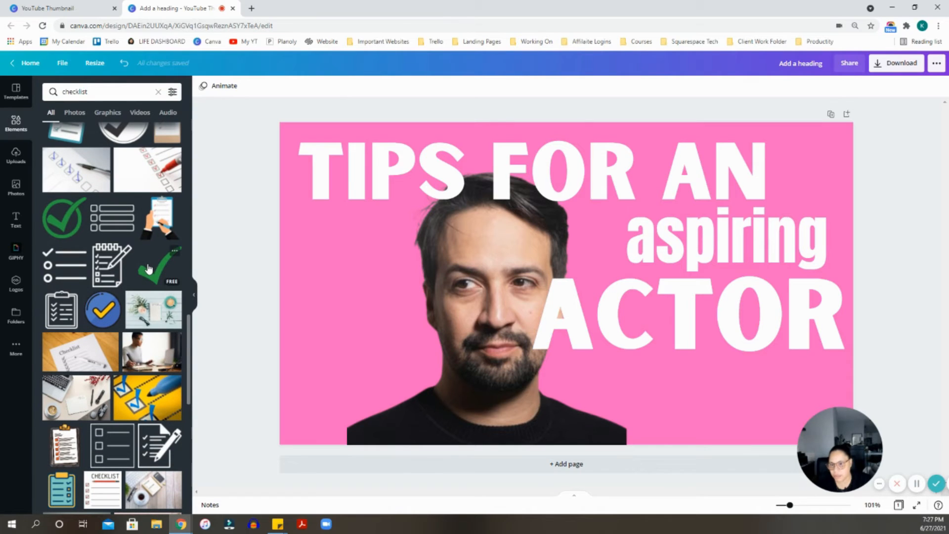
left_click(149, 269)
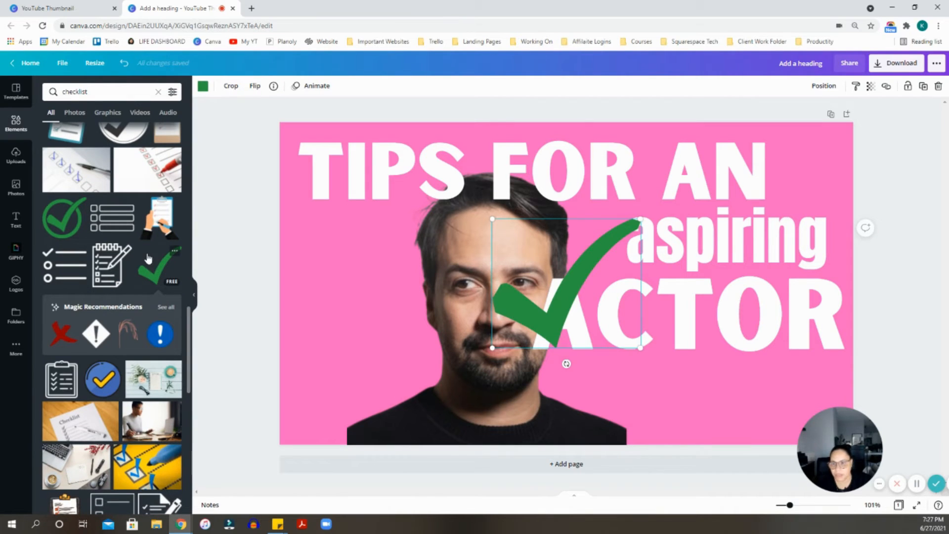
Step: Shrink the green check mark and try placing it below "ACTOR", beside the man's shoulder
scroll(147, 258, "up", 1)
left_click_drag(641, 348, 626, 335)
left_click_drag(525, 309, 667, 404)
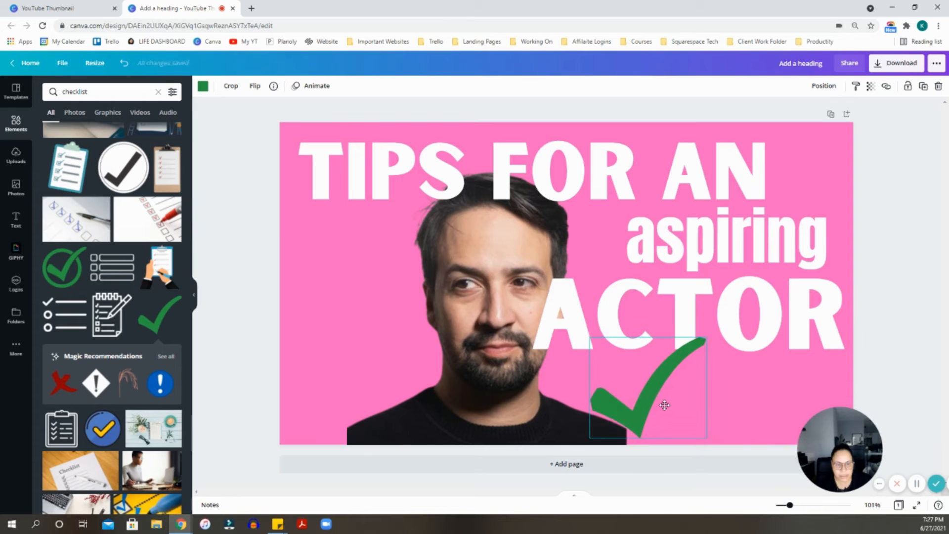
left_click_drag(705, 438, 685, 431)
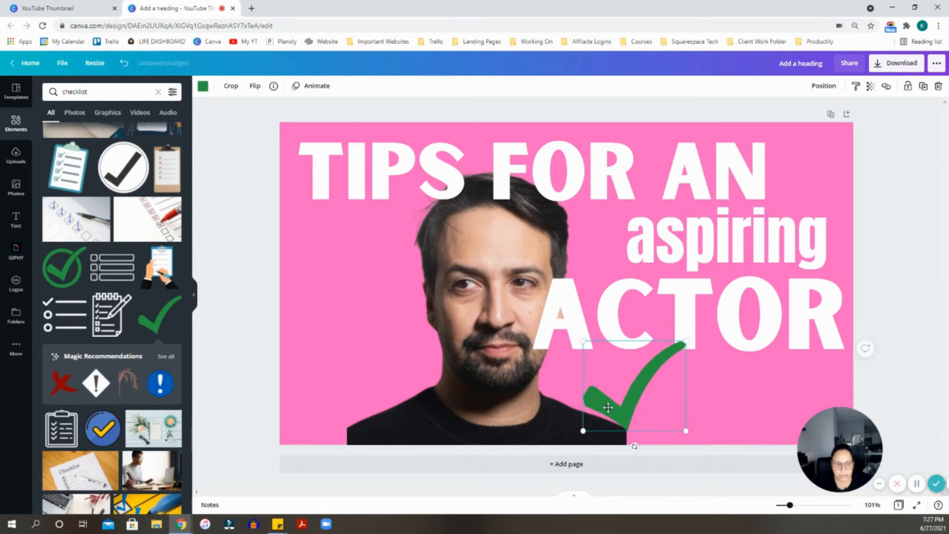
left_click_drag(608, 407, 591, 413)
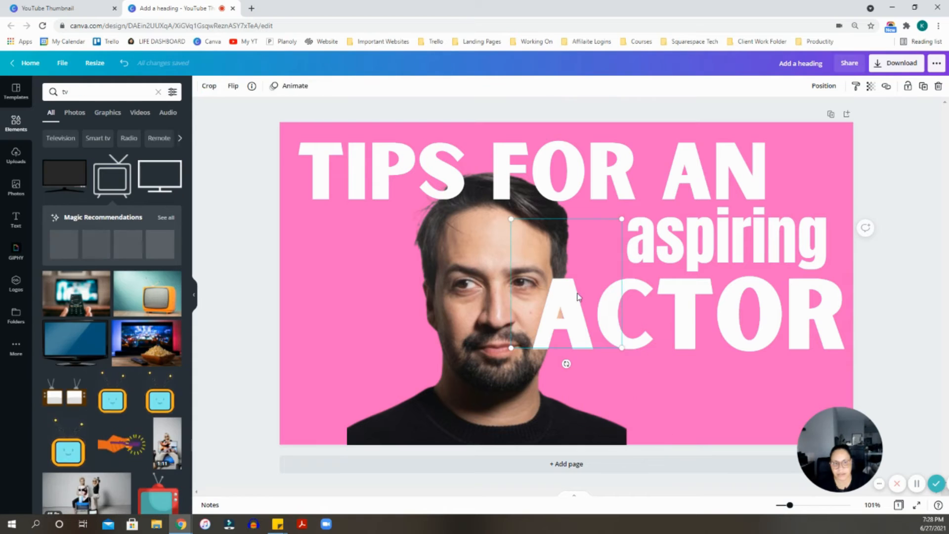
Step: Add the outlined antenna TV graphic from the "tv" elements, enlarge it slightly and place it in the thumbnail's lower-left corner
left_click(112, 174)
left_click_drag(558, 285, 345, 362)
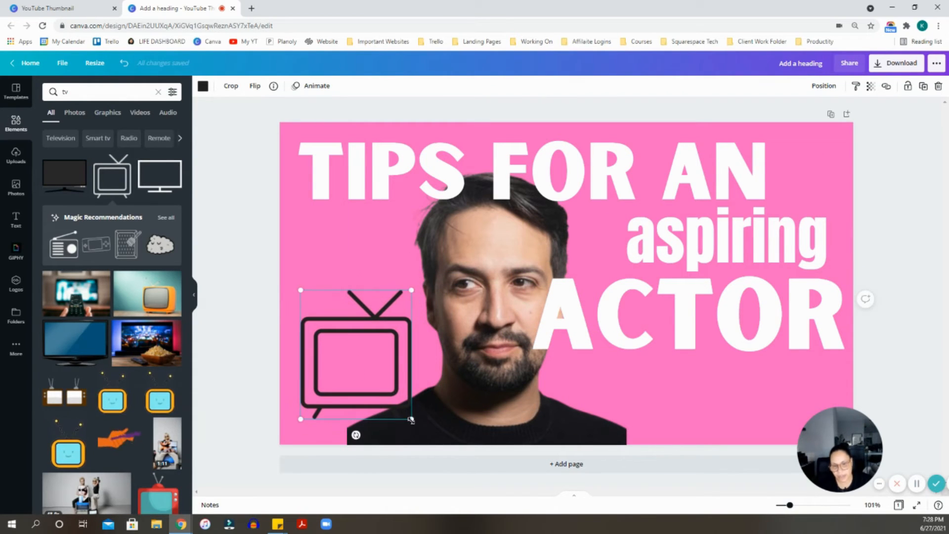
left_click_drag(411, 420, 428, 438)
left_click_drag(402, 384, 392, 370)
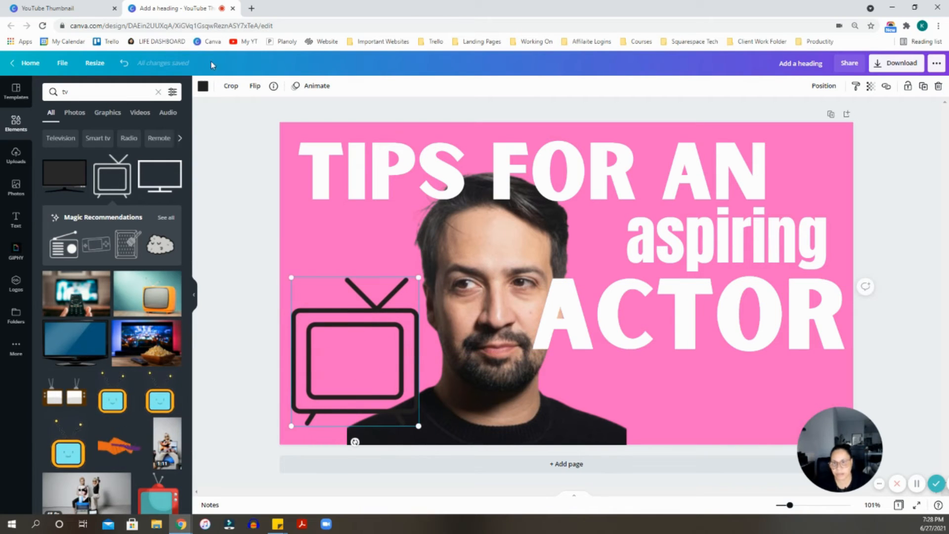
Step: Recolor the outlined TV graphic with a custom light green, #95DB7D
left_click(203, 86)
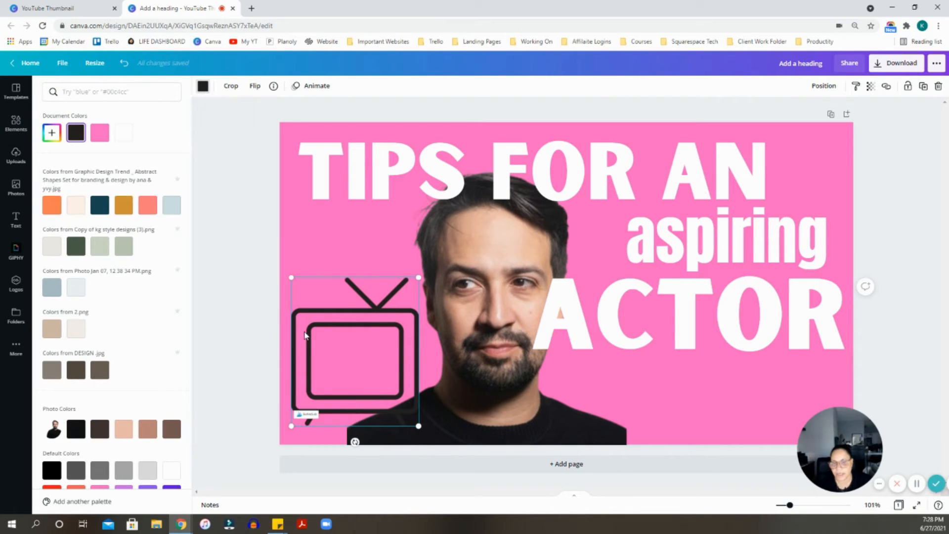
left_click(203, 86)
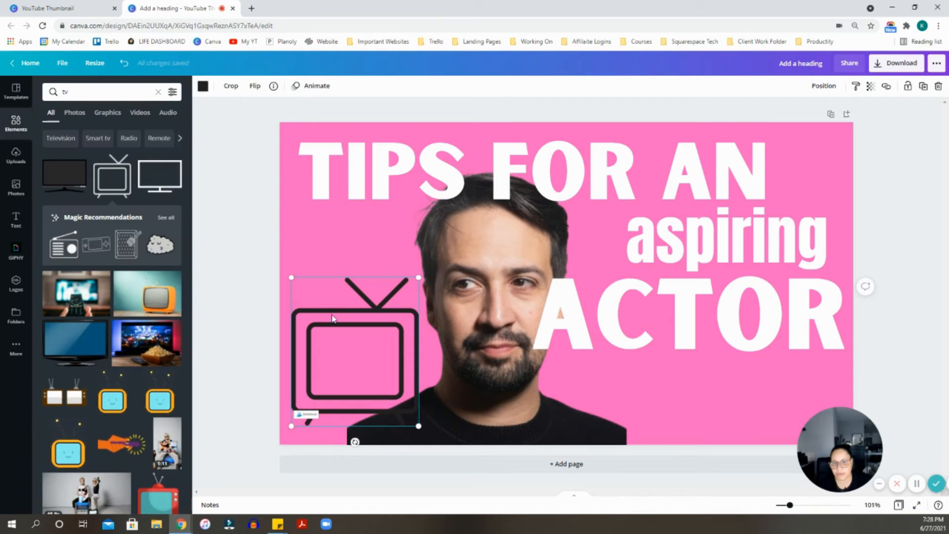
left_click(202, 87)
left_click(59, 134)
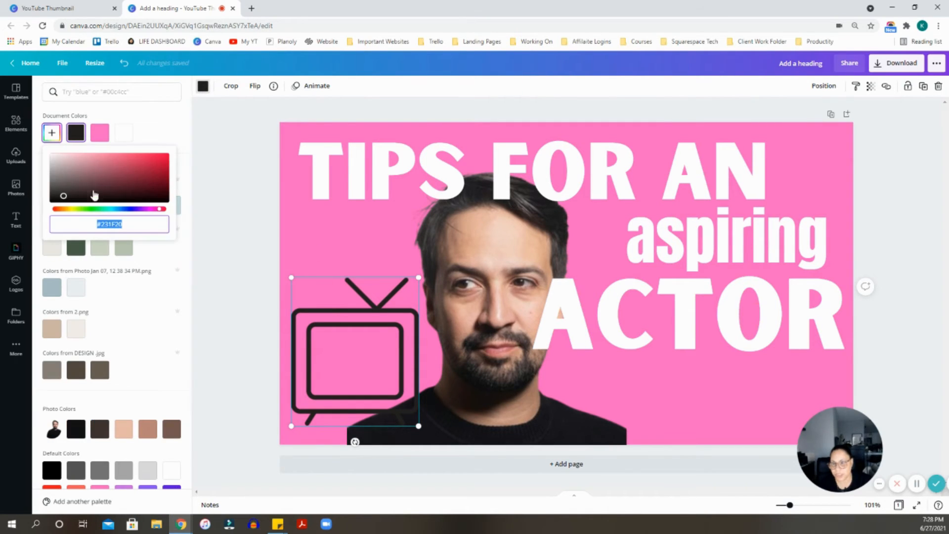
left_click(84, 210)
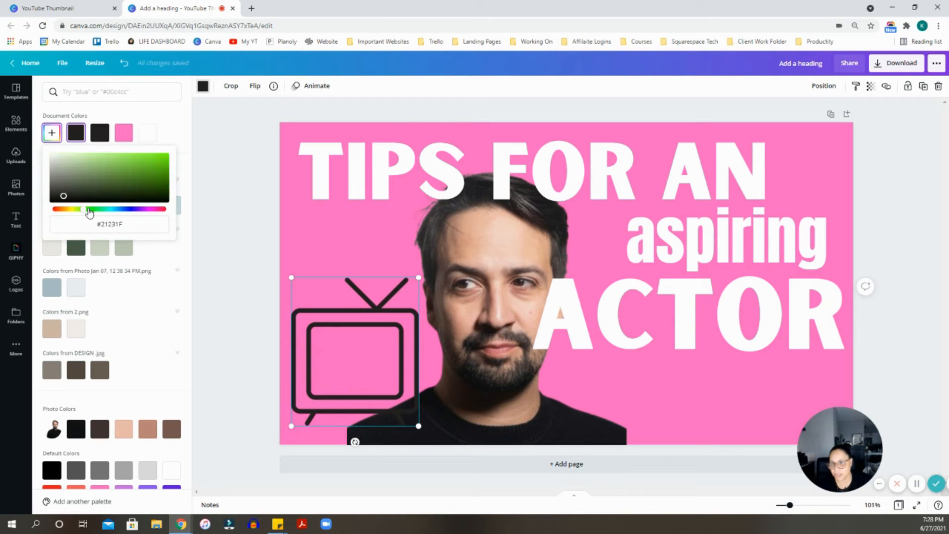
left_click_drag(84, 209, 87, 209)
left_click_drag(93, 159, 101, 159)
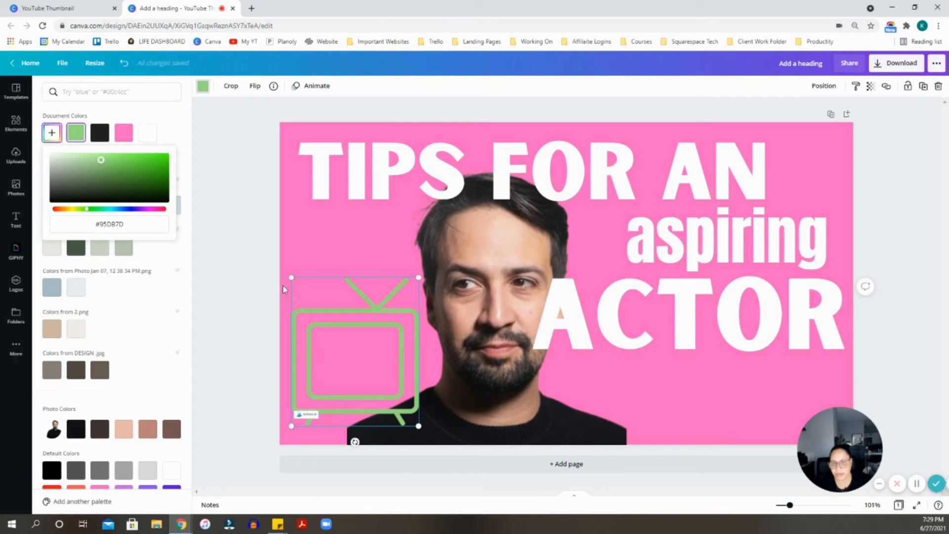
Step: Adjust the TV graphic's size in the thumbnail's lower-left corner and nudge the man's photo slightly to the right
left_click_drag(419, 428, 426, 435)
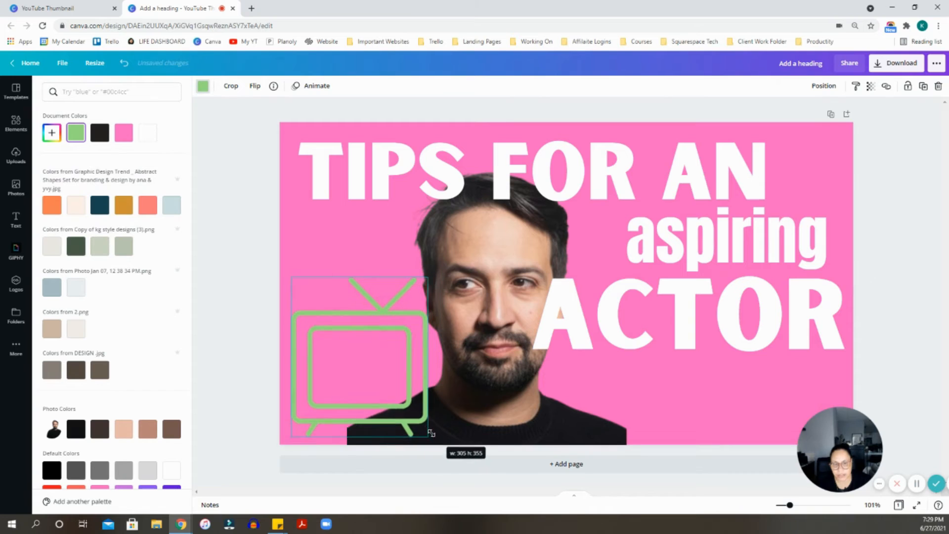
left_click_drag(375, 343, 375, 348)
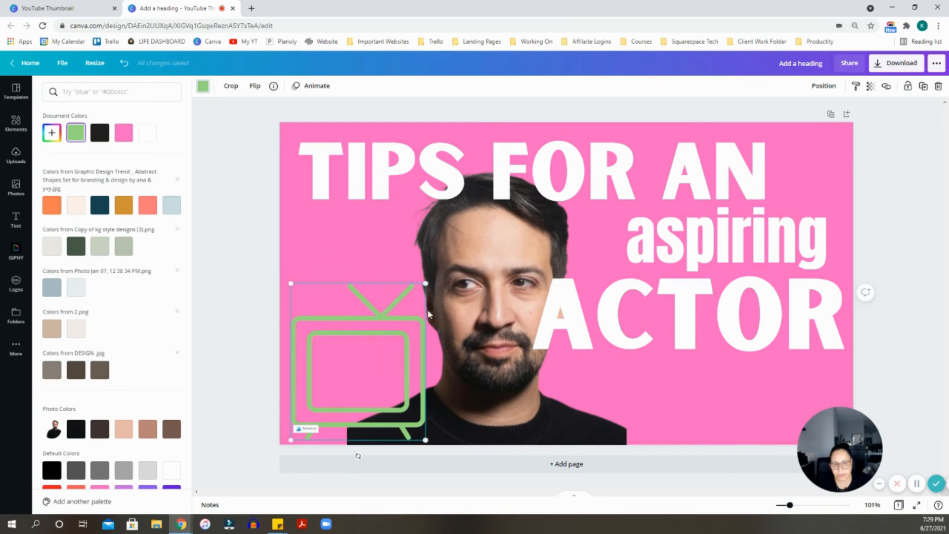
left_click_drag(426, 284, 415, 285)
mouse_move(496, 259)
left_mouse_down()
mouse_move(505, 259)
mouse_move(497, 257)
left_mouse_up()
Step: Move the green TV graphic below "ACTOR", beside the man's shoulder, and shrink it to about 157 × 183
left_click(339, 360)
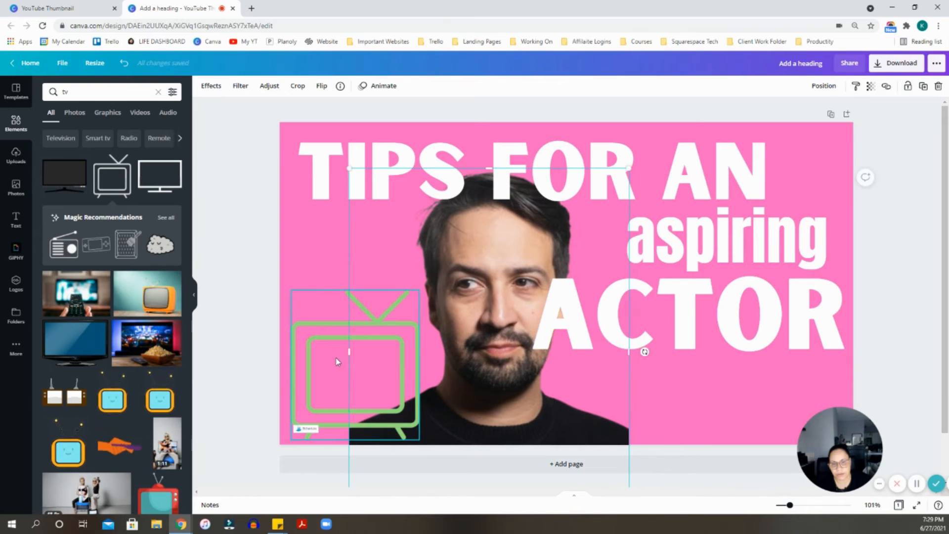
left_click_drag(317, 364, 659, 392)
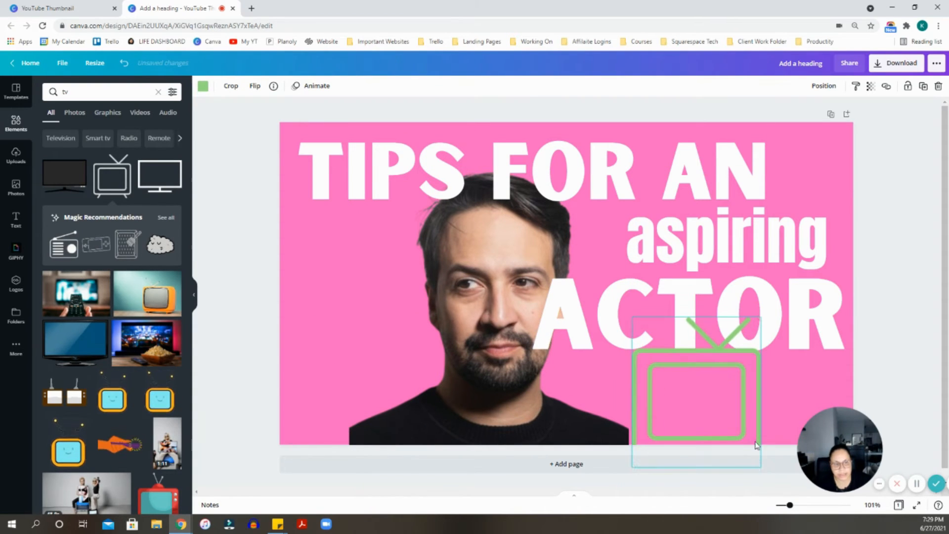
left_click_drag(757, 461, 709, 406)
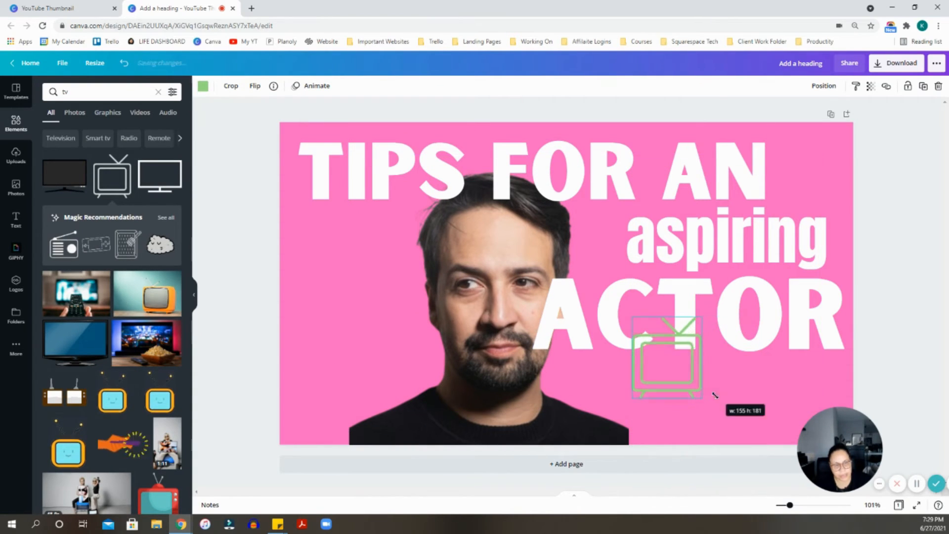
left_click_drag(673, 380, 712, 409)
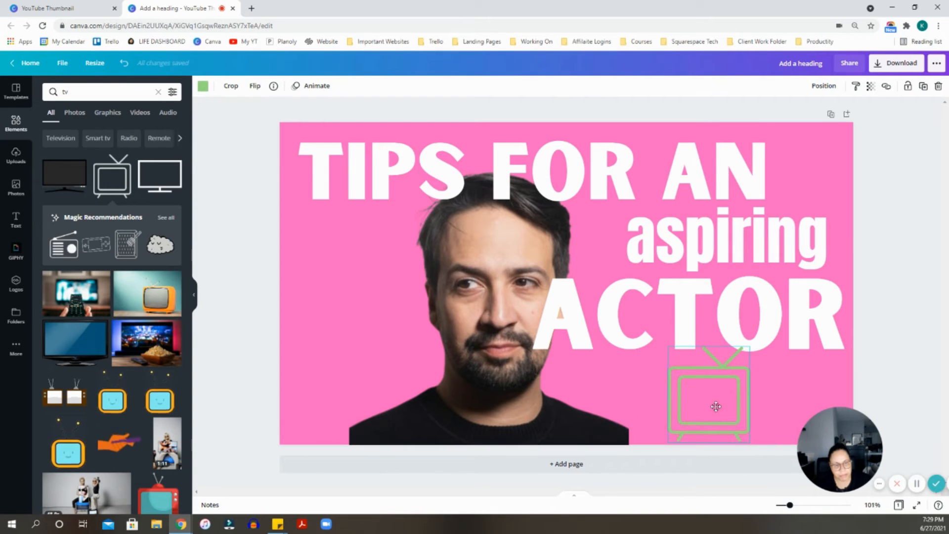
left_click_drag(751, 441, 739, 429)
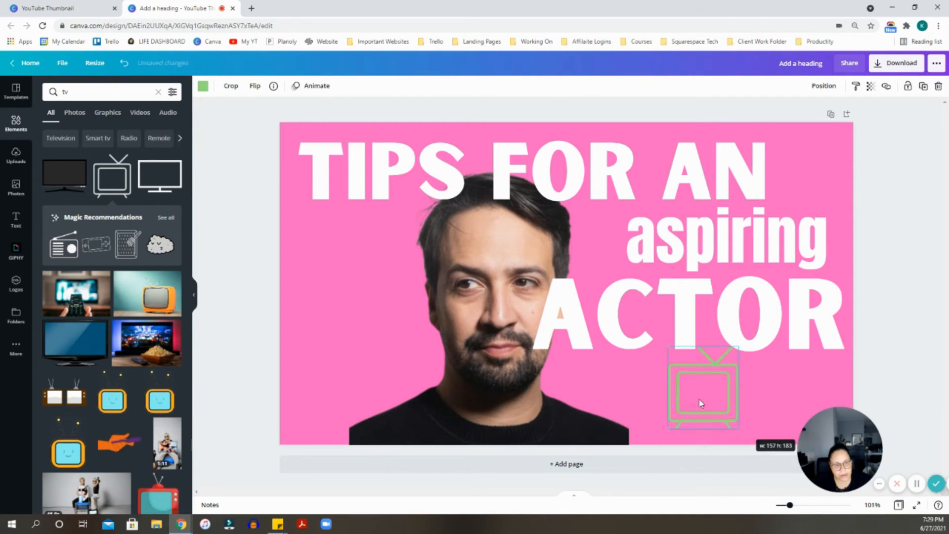
left_click_drag(700, 400, 695, 409)
left_click(910, 321)
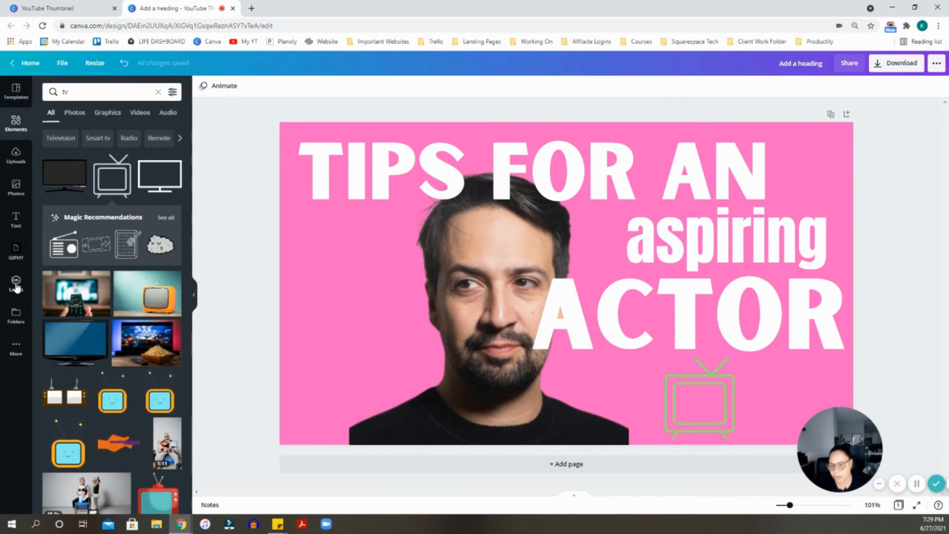
Step: Add the "KG" computer-mouse logo, shrink it to about 145 × 145 and place it in the thumbnail's lower-left corner
left_click(16, 284)
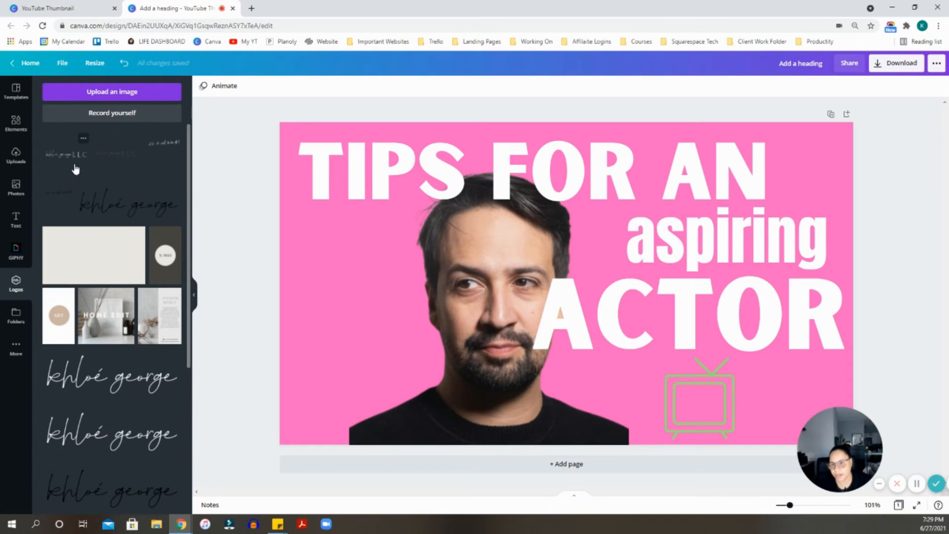
scroll(142, 286, "down", 4)
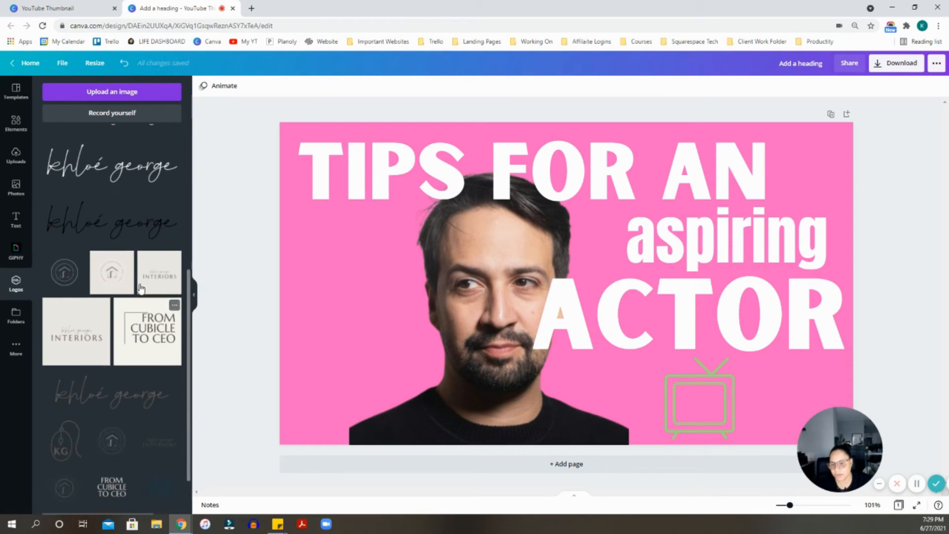
left_click(63, 381)
left_click_drag(683, 400, 516, 247)
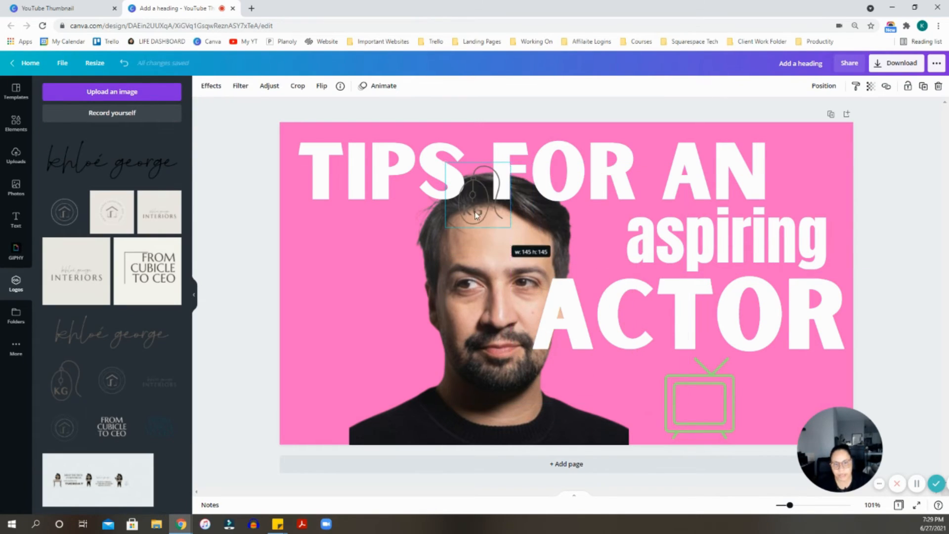
left_click_drag(486, 218, 319, 385)
left_click(368, 314)
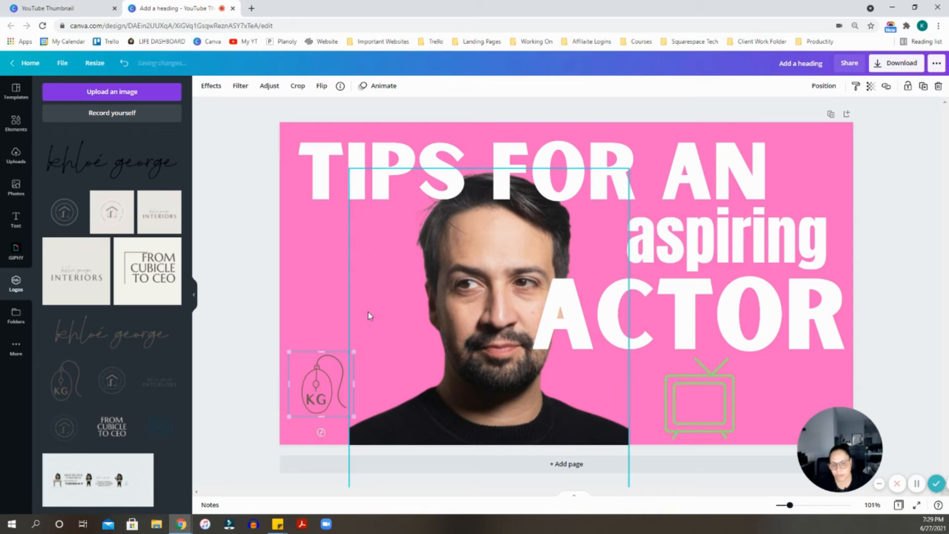
left_click(321, 323)
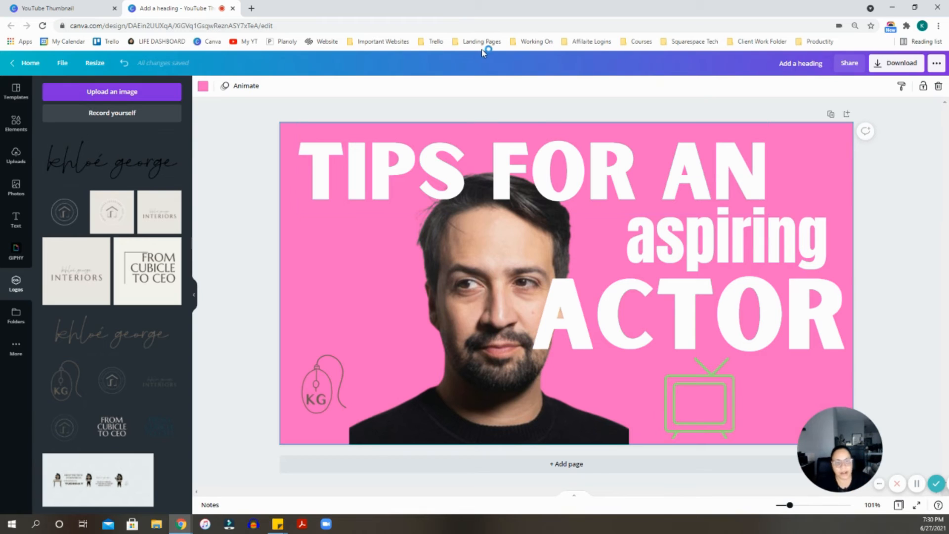
Step: Download the finished thumbnail as a PNG image
left_click(890, 64)
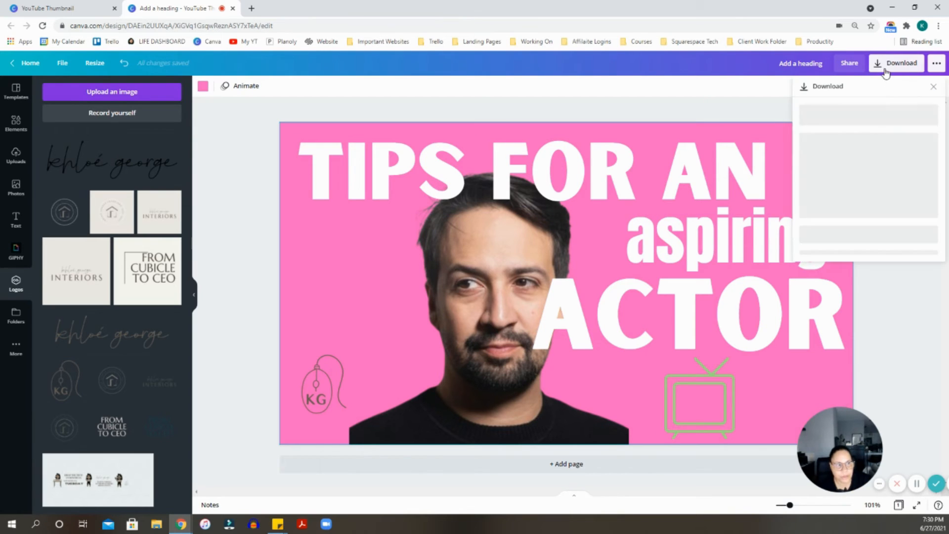
left_click(858, 135)
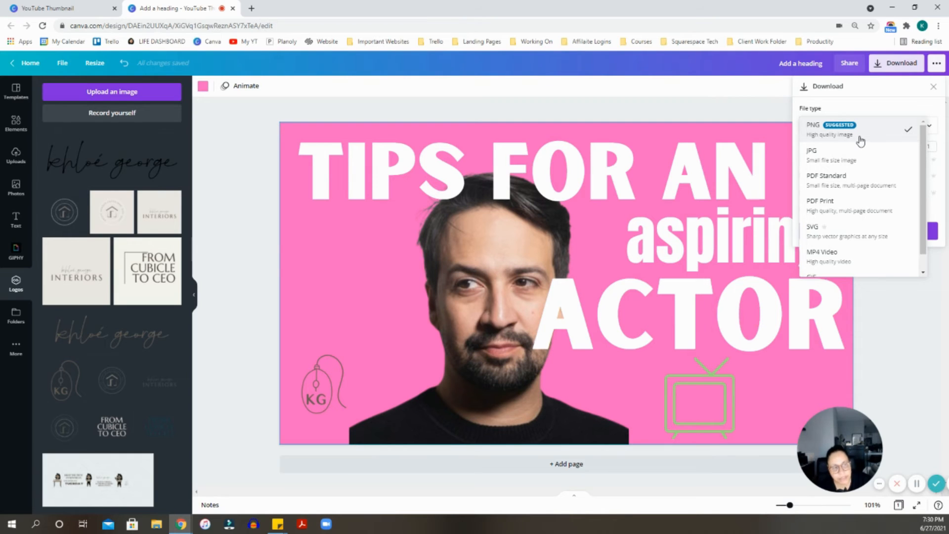
left_click(861, 141)
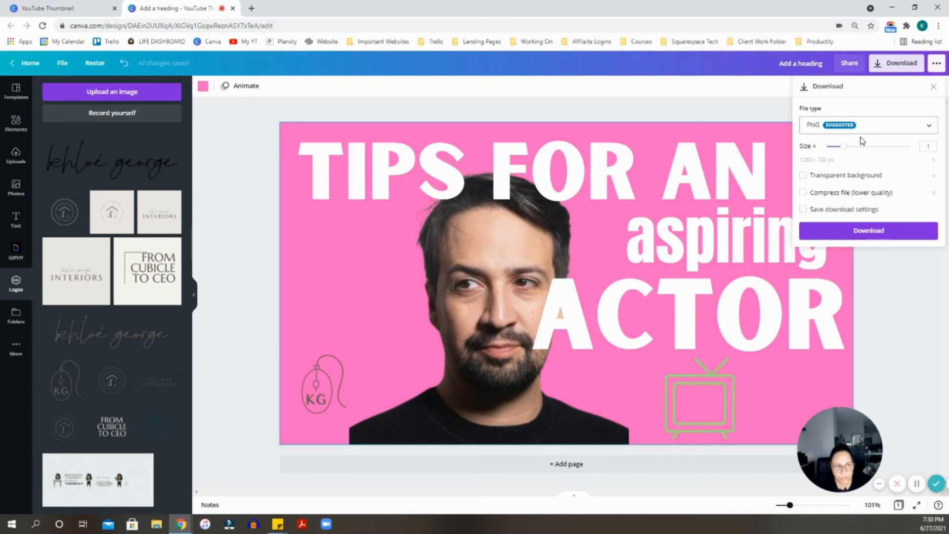
left_click(898, 236)
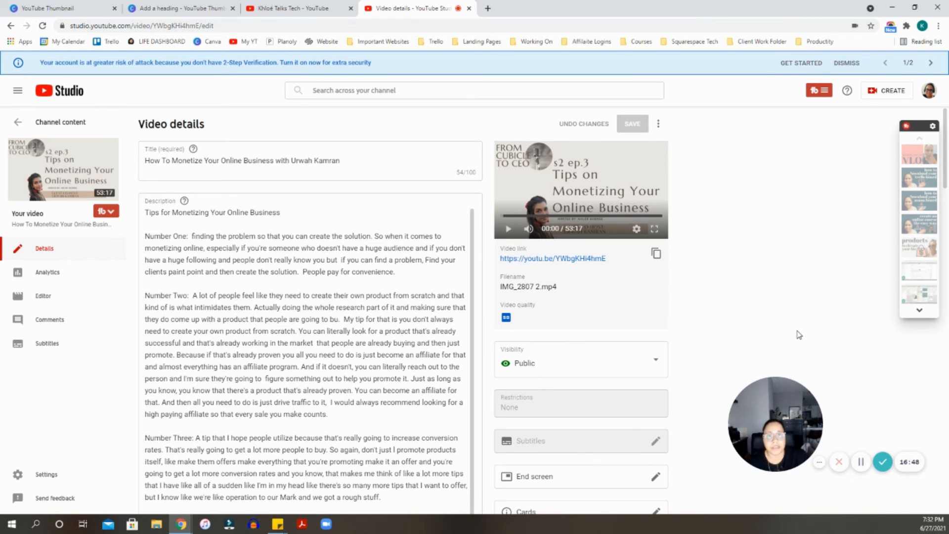
Step: On the video's details page in YouTube Studio, replace the custom thumbnail with the "Add a heading" image from the Downloads folder
scroll(360, 396, "down", 10)
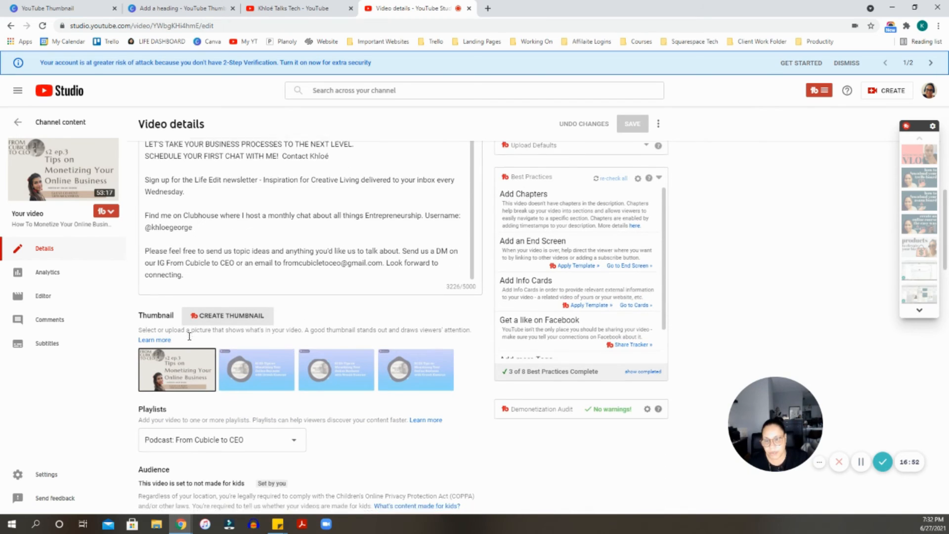
scroll(196, 335, "down", 1)
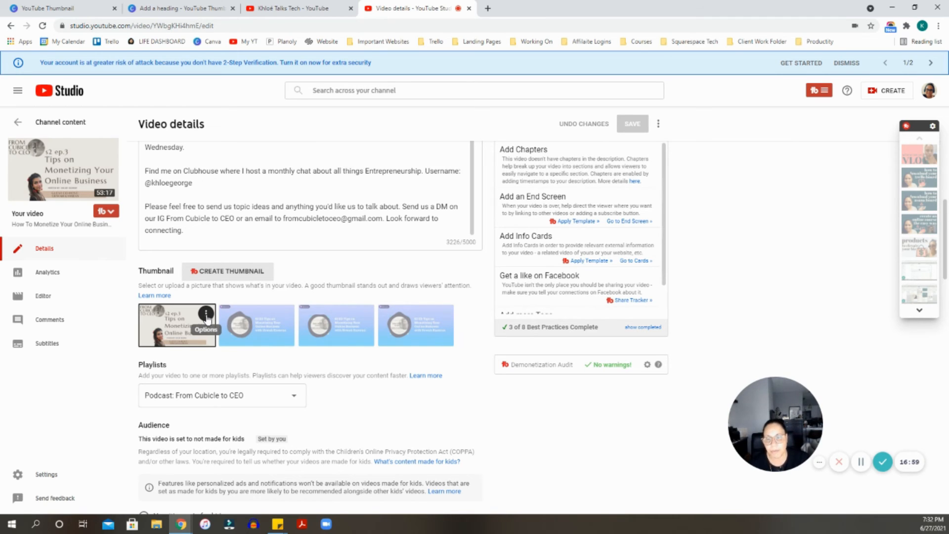
left_click(206, 317)
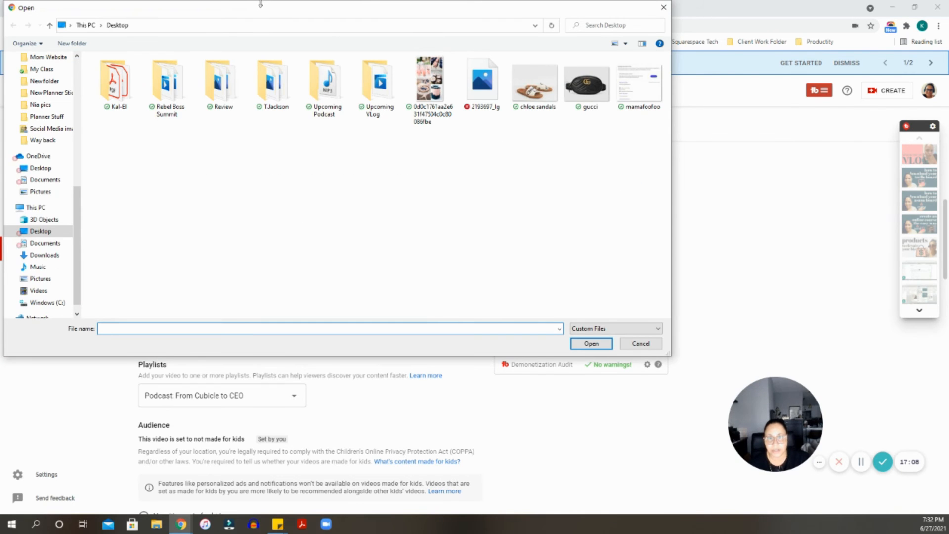
scroll(111, 237, "up", 10)
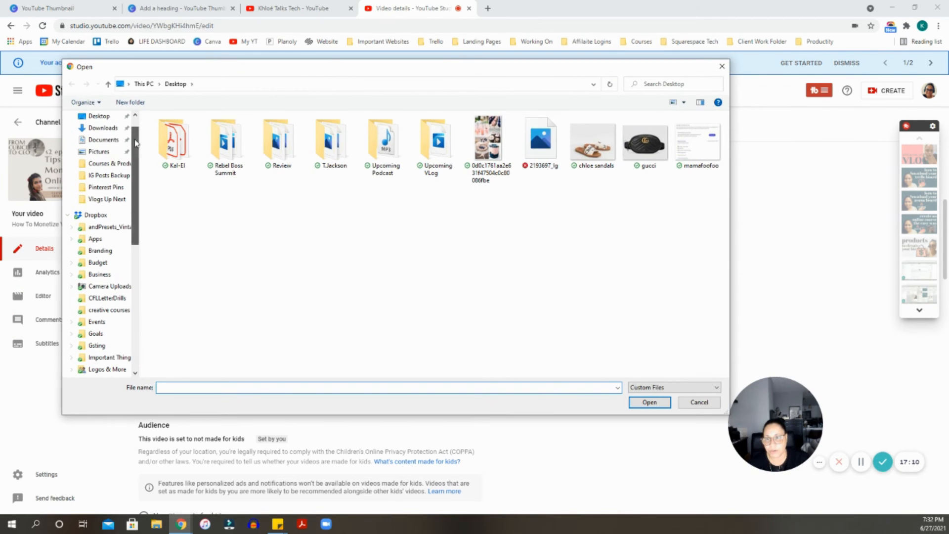
left_click(103, 127)
left_click(251, 209)
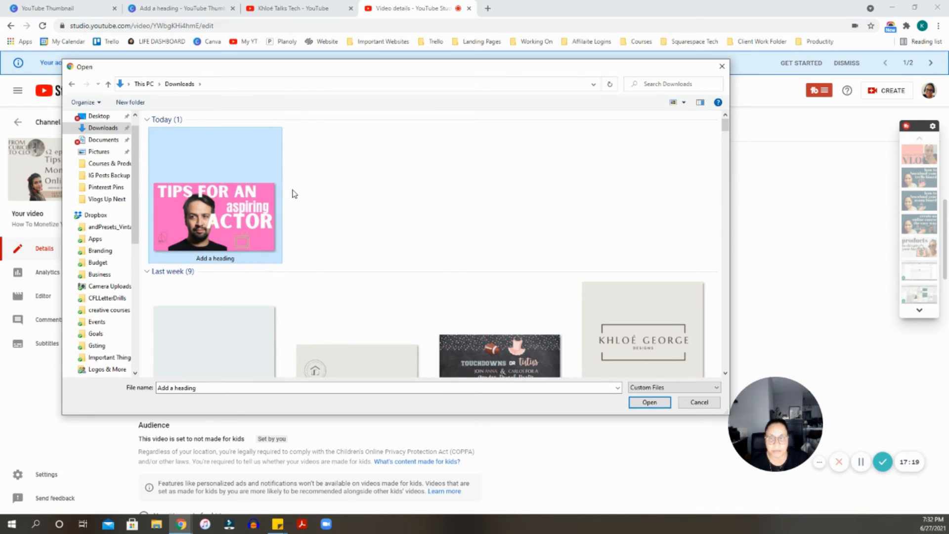
left_click(643, 404)
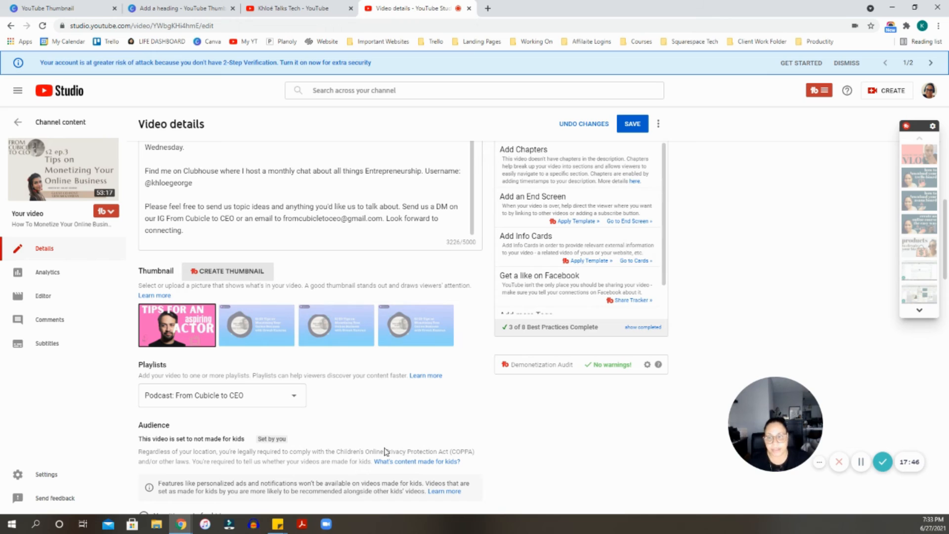
mouse_move(159, 329)
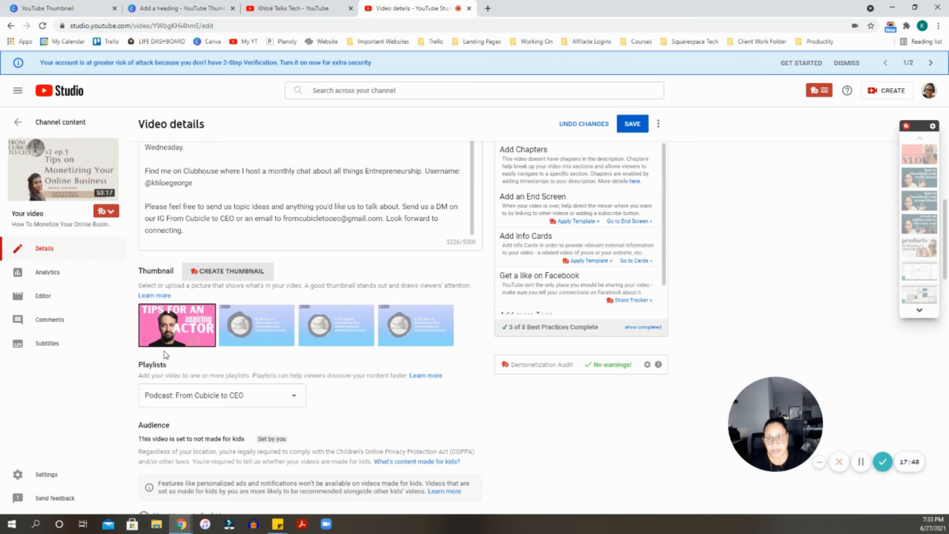